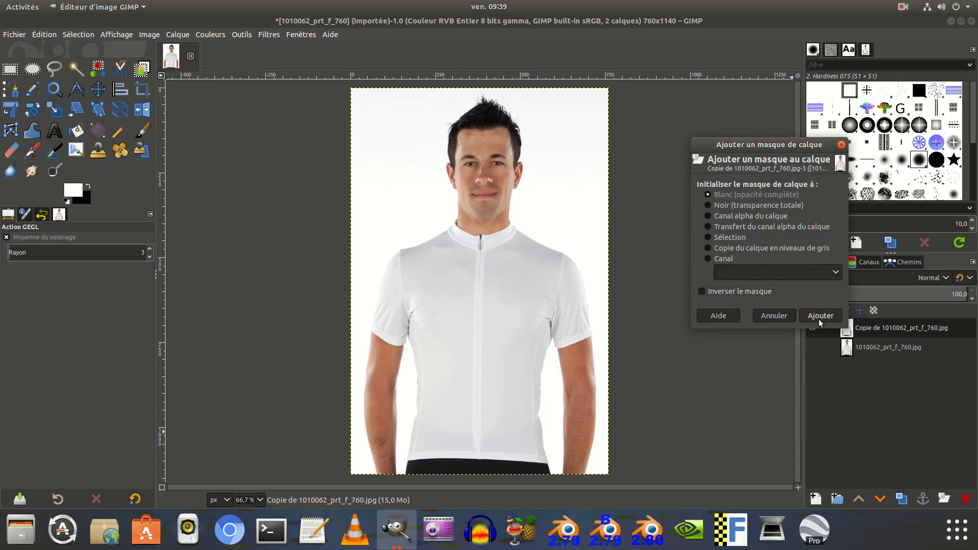
Step: Add a white, full-opacity mask to the copied layer and choose the Paintbrush with the 2. Hardness 100 brush
left_click(819, 317)
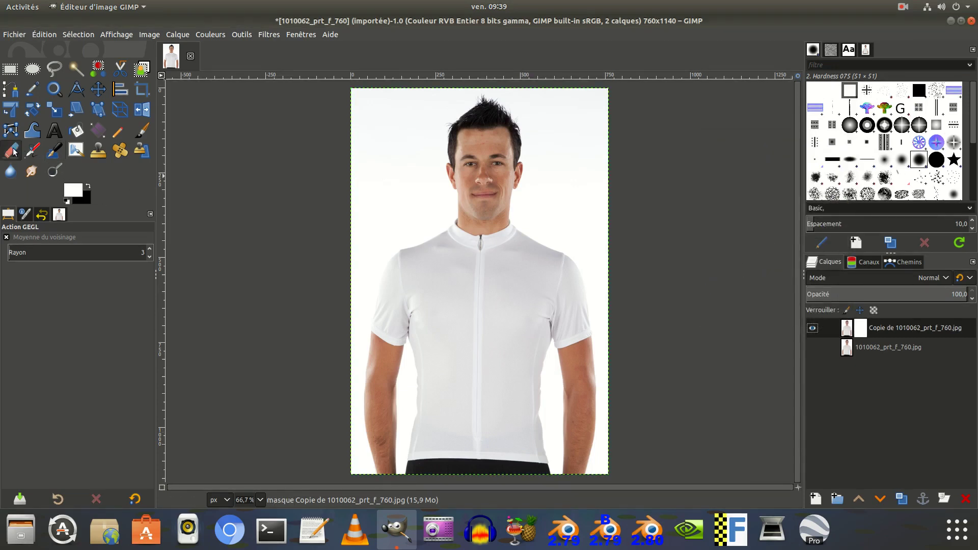
left_click(142, 131)
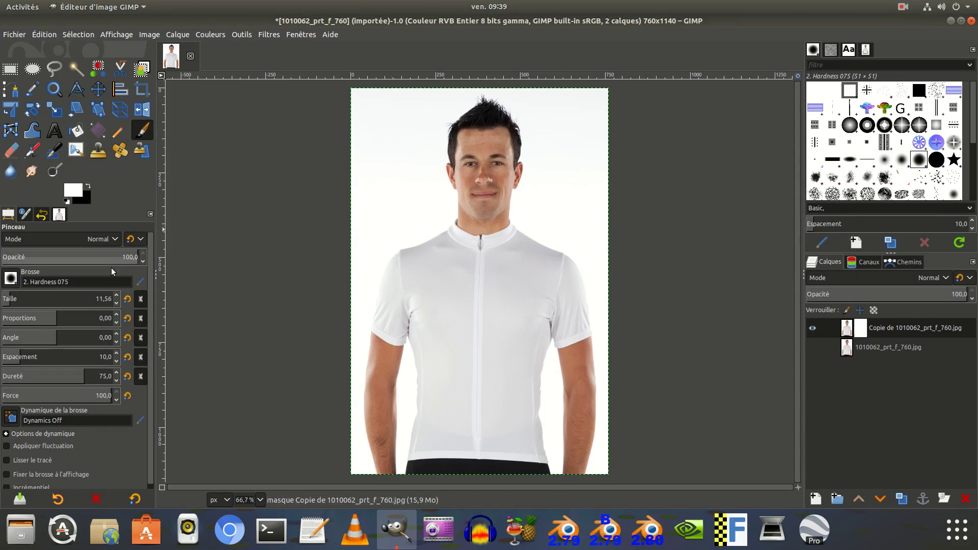
left_click(14, 281)
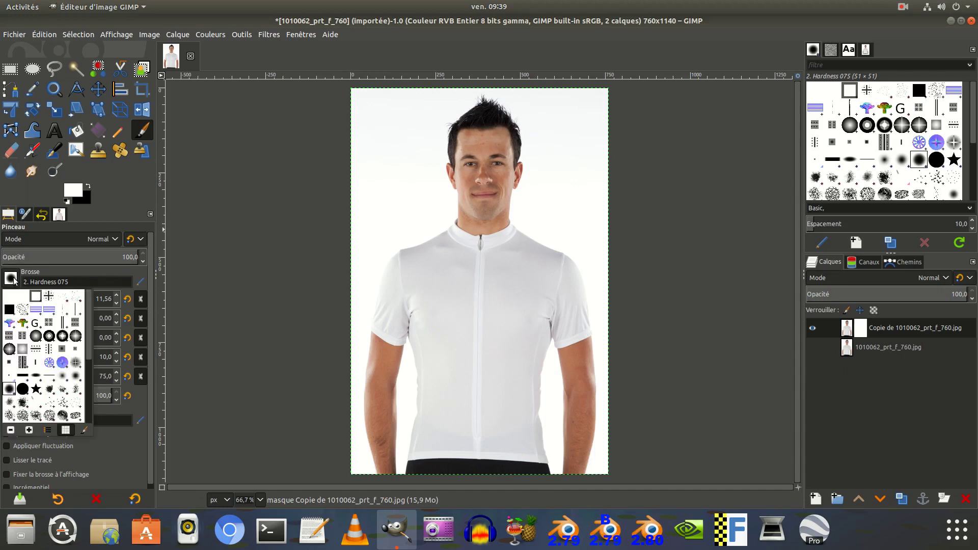
left_click(23, 390)
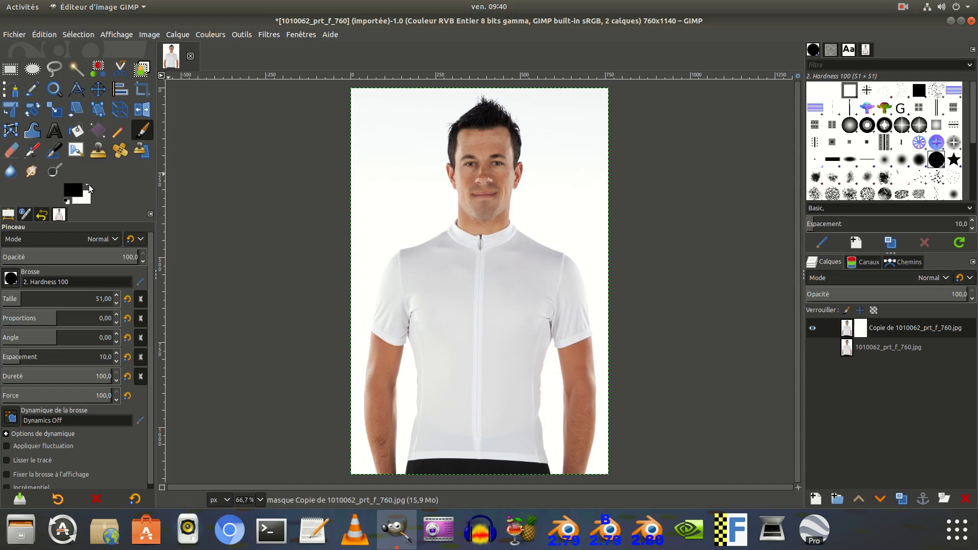
Step: Paint black on the mask over the head, arms and outer background, enlarging the brush to about 149 px
mouse_move(437, 181)
left_mouse_down()
mouse_move(357, 207)
mouse_move(415, 166)
mouse_move(535, 165)
mouse_move(517, 153)
mouse_move(550, 133)
mouse_move(448, 140)
mouse_move(525, 104)
mouse_move(490, 100)
mouse_move(624, 100)
left_mouse_up()
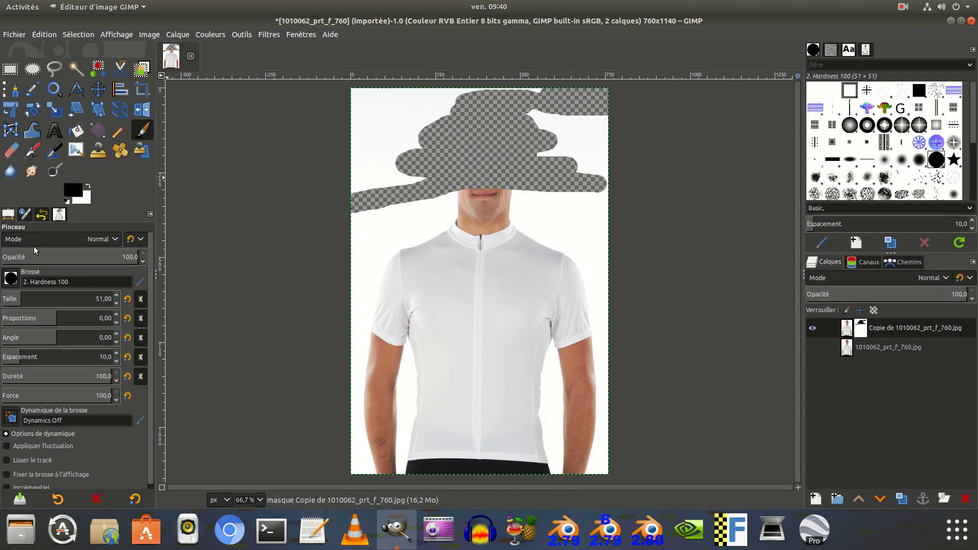
left_click_drag(24, 298, 38, 298)
mouse_move(489, 185)
left_mouse_down()
mouse_move(406, 188)
mouse_move(586, 174)
mouse_move(527, 125)
mouse_move(372, 109)
mouse_move(360, 197)
left_mouse_up()
mouse_move(609, 204)
left_mouse_down()
mouse_move(433, 210)
mouse_move(383, 223)
mouse_move(352, 293)
mouse_move(348, 334)
mouse_move(348, 382)
mouse_move(377, 425)
mouse_move(378, 461)
mouse_move(358, 438)
left_mouse_up()
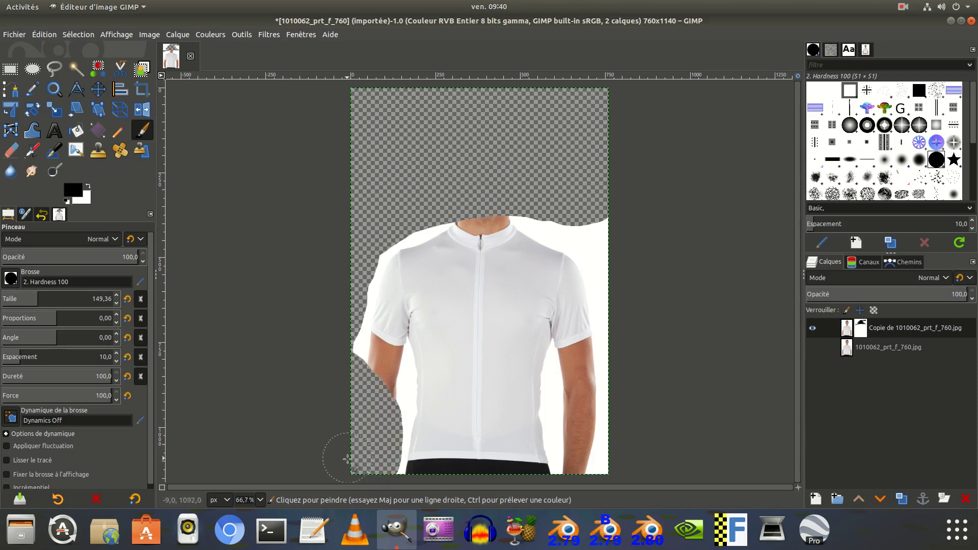
mouse_move(593, 393)
left_mouse_down()
mouse_move(582, 390)
mouse_move(574, 442)
mouse_move(586, 466)
mouse_move(607, 443)
mouse_move(617, 405)
mouse_move(602, 373)
mouse_move(576, 377)
mouse_move(630, 327)
mouse_move(627, 265)
mouse_move(549, 205)
left_mouse_up()
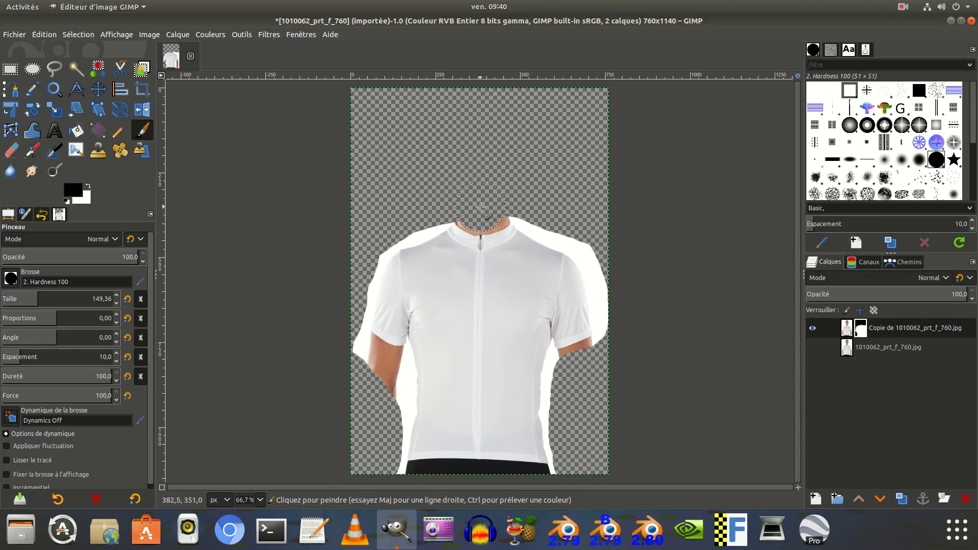
Step: Mask out more background close to the jersey's shoulders, sleeves and sides, and the shorts below the hem
scroll(542, 273, "up", 3)
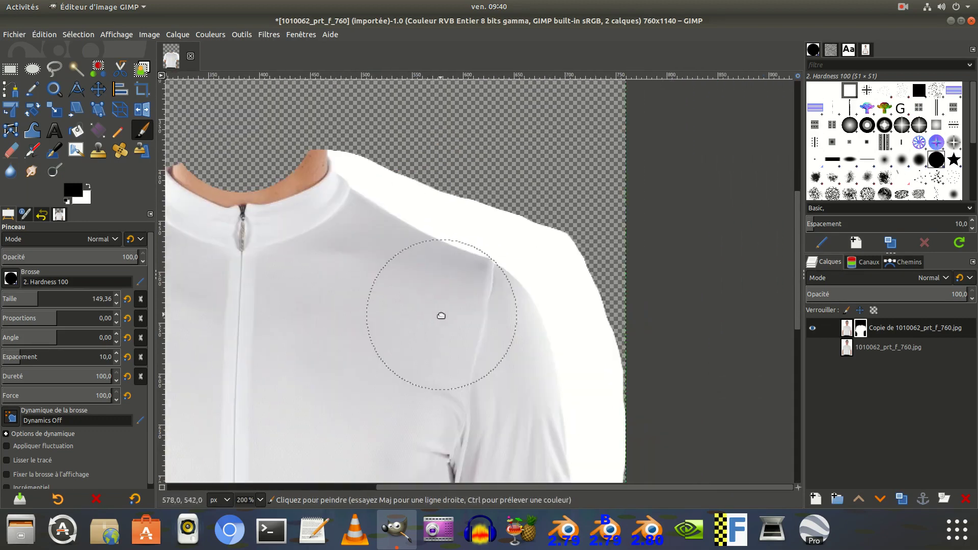
mouse_move(447, 134)
left_mouse_down()
mouse_move(576, 209)
mouse_move(631, 327)
mouse_move(640, 395)
mouse_move(665, 448)
left_mouse_up()
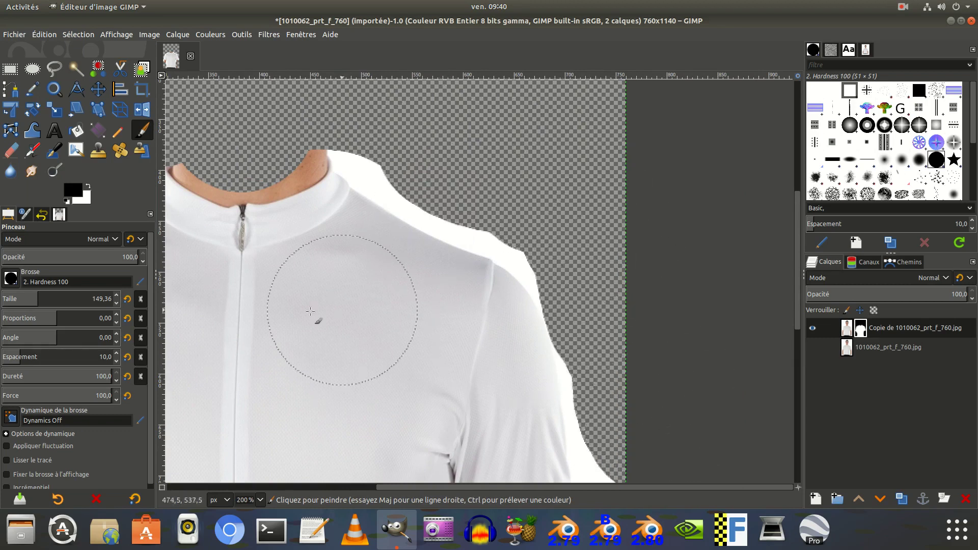
left_click_drag(317, 323, 689, 309)
mouse_move(525, 148)
left_mouse_down()
mouse_move(415, 135)
mouse_move(341, 164)
left_mouse_up()
left_click_drag(563, 345, 552, 153)
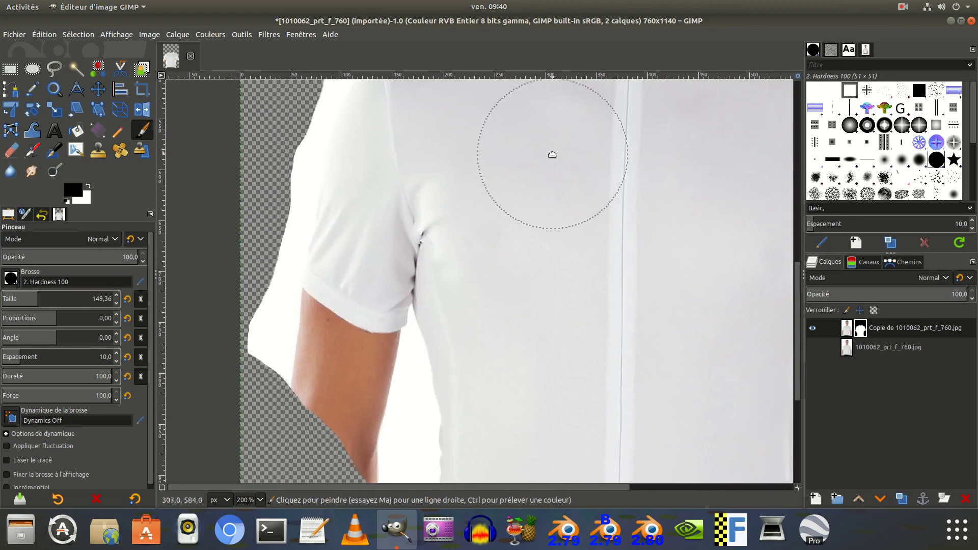
mouse_move(281, 263)
left_mouse_down()
mouse_move(245, 254)
mouse_move(265, 366)
mouse_move(311, 409)
mouse_move(356, 423)
mouse_move(446, 157)
mouse_move(407, 360)
mouse_move(273, 245)
left_mouse_up()
mouse_move(286, 332)
left_mouse_down()
mouse_move(542, 321)
mouse_move(627, 333)
mouse_move(396, 359)
mouse_move(545, 362)
left_mouse_up()
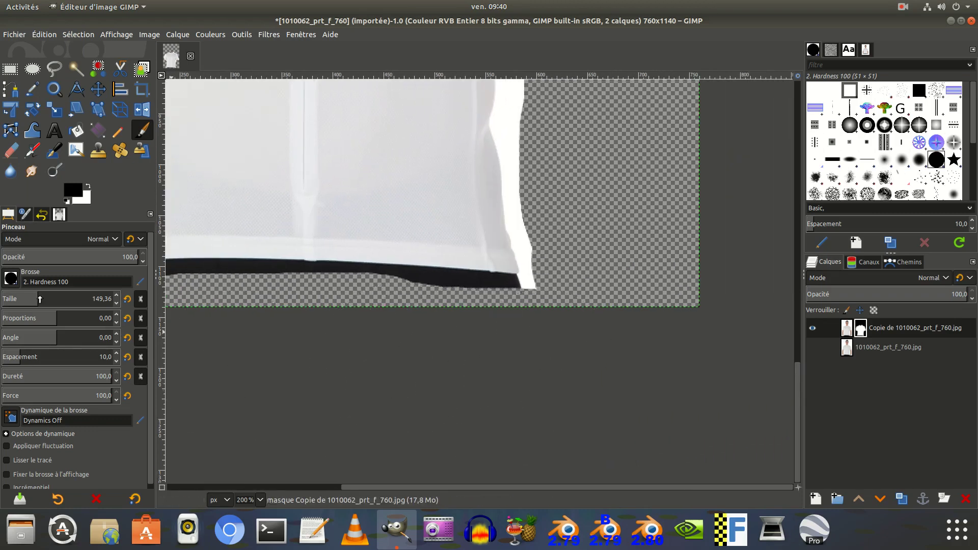
Step: Reduce the brush size to about 14 px and mask out the black shorts close to the jersey's lower hem
left_click_drag(36, 301, 13, 301)
scroll(432, 340, "left", 6)
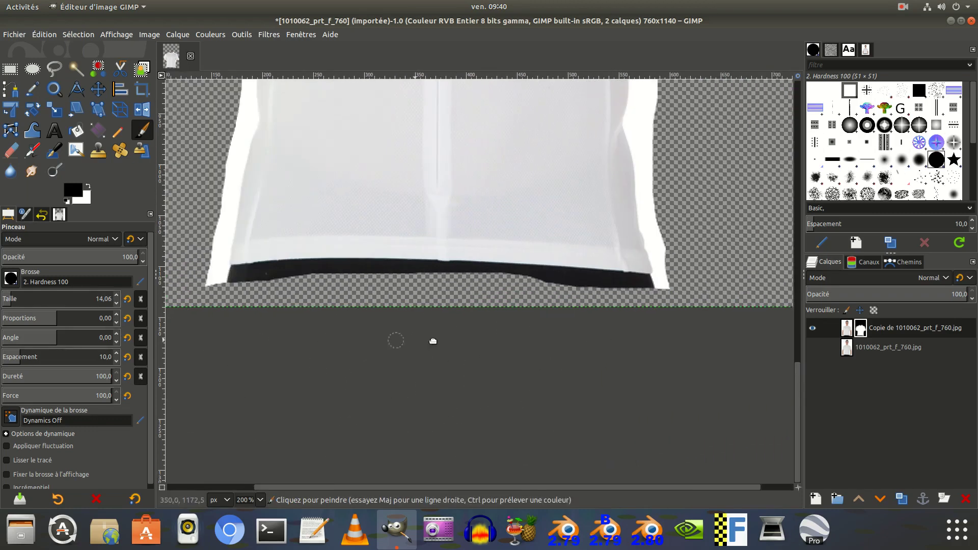
mouse_move(513, 279)
left_mouse_down()
mouse_move(345, 289)
mouse_move(540, 273)
mouse_move(744, 301)
left_mouse_up()
scroll(459, 296, "right", 5)
scroll(452, 295, "right", 1)
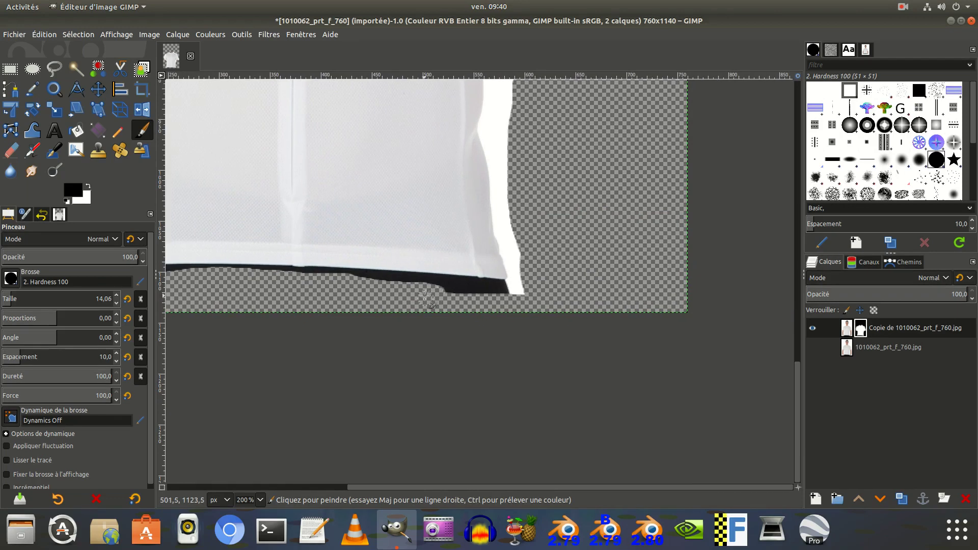
Step: Mask out the white fringe along the jersey's right-hand side and the remaining arm skin beneath its sleeve
mouse_move(512, 224)
left_mouse_down()
mouse_move(505, 131)
mouse_move(542, 294)
mouse_move(578, 144)
mouse_move(549, 151)
mouse_move(670, 97)
left_mouse_up()
scroll(535, 284, "up", 5)
scroll(535, 284, "left", 1)
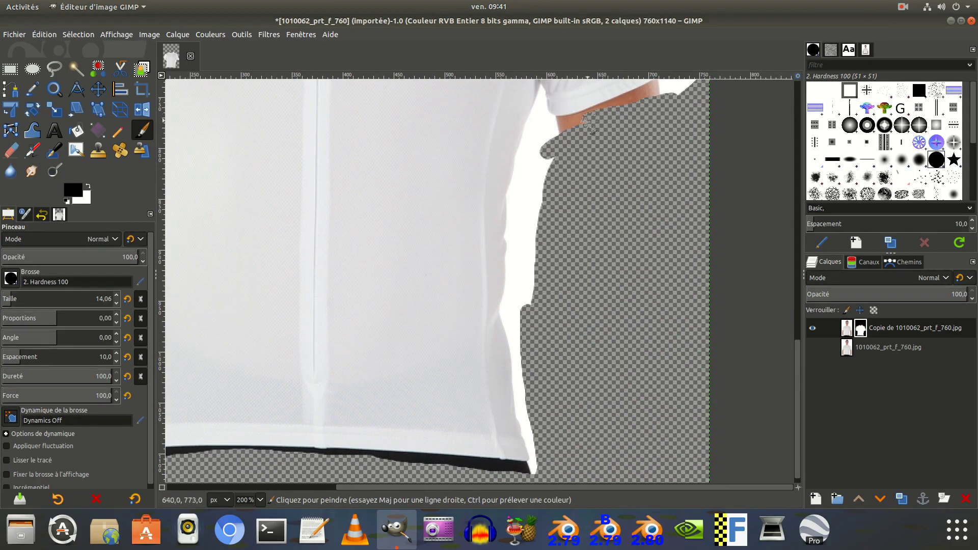
mouse_move(586, 121)
left_mouse_down()
mouse_move(553, 133)
mouse_move(545, 161)
mouse_move(526, 313)
mouse_move(517, 260)
mouse_move(526, 174)
mouse_move(534, 146)
mouse_move(571, 129)
left_mouse_up()
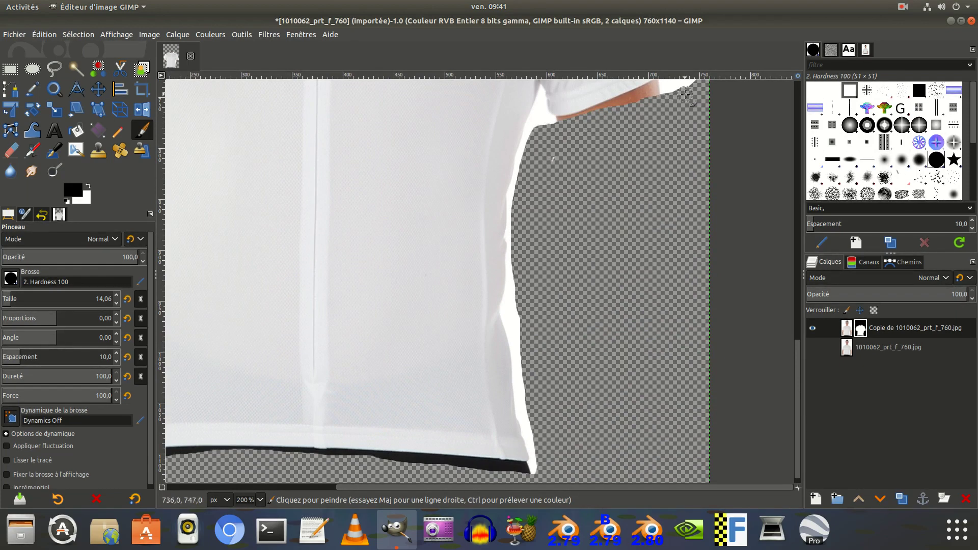
right_click(500, 351)
key("Escape")
scroll(606, 219, "up", 5)
scroll(606, 219, "right", 3)
mouse_move(557, 187)
left_mouse_down()
mouse_move(572, 264)
mouse_move(581, 251)
mouse_move(568, 275)
mouse_move(550, 201)
left_mouse_up()
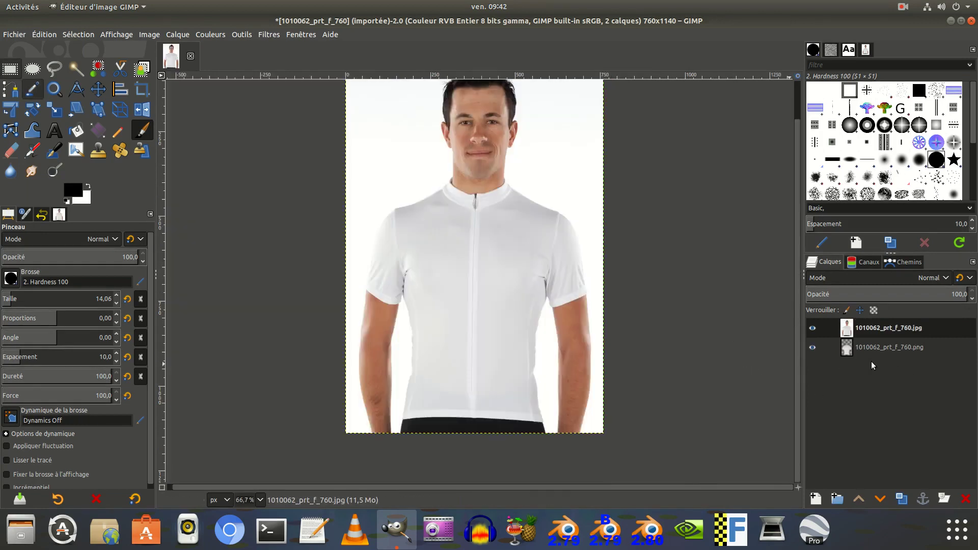
Step: Add an alpha channel to the 1010062_prt_f_760.jpg layer and place it below the PNG cut-out layer
right_click(873, 331)
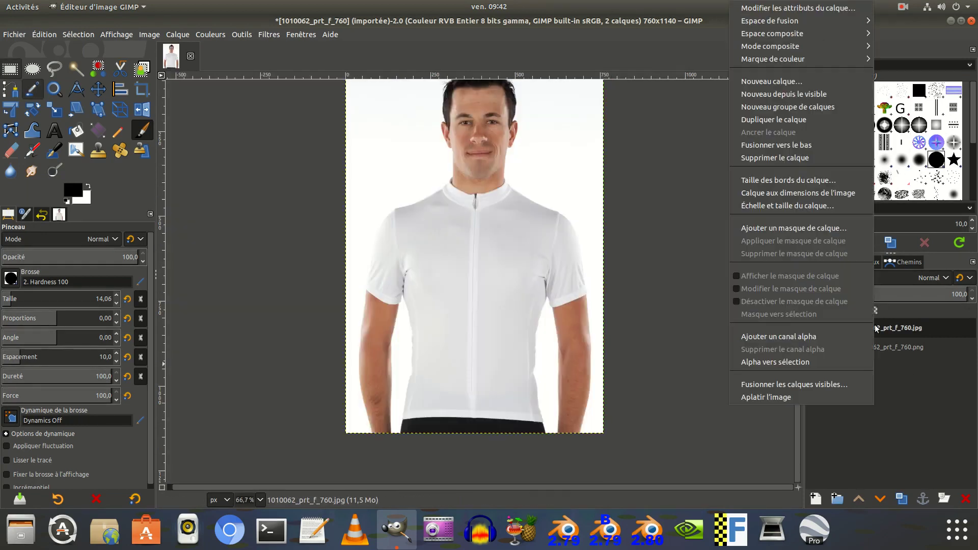
left_click(806, 336)
left_click_drag(861, 329, 869, 366)
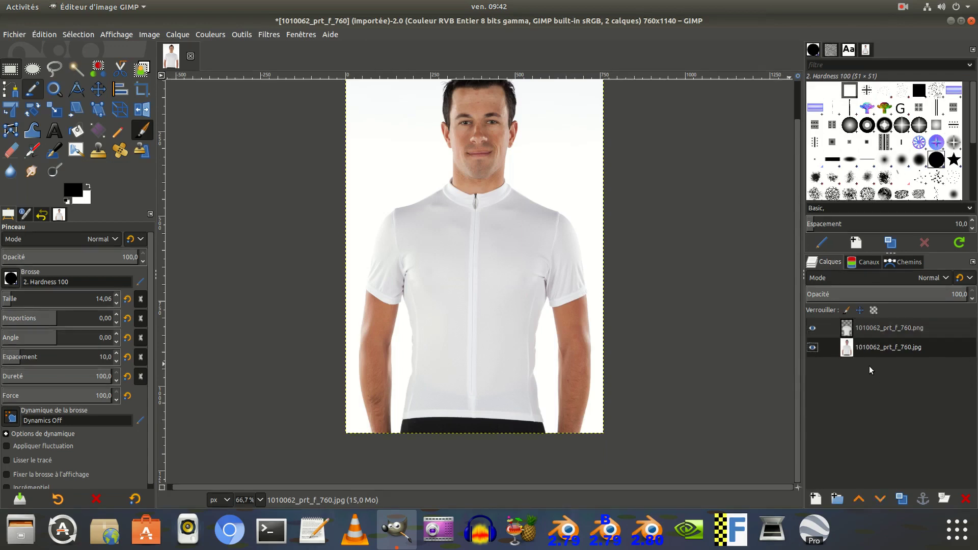
Step: Compare the front jersey cut-out with the original photo by repeatedly hiding and showing the 1010062_prt_f_760.jpg layer
key("space")
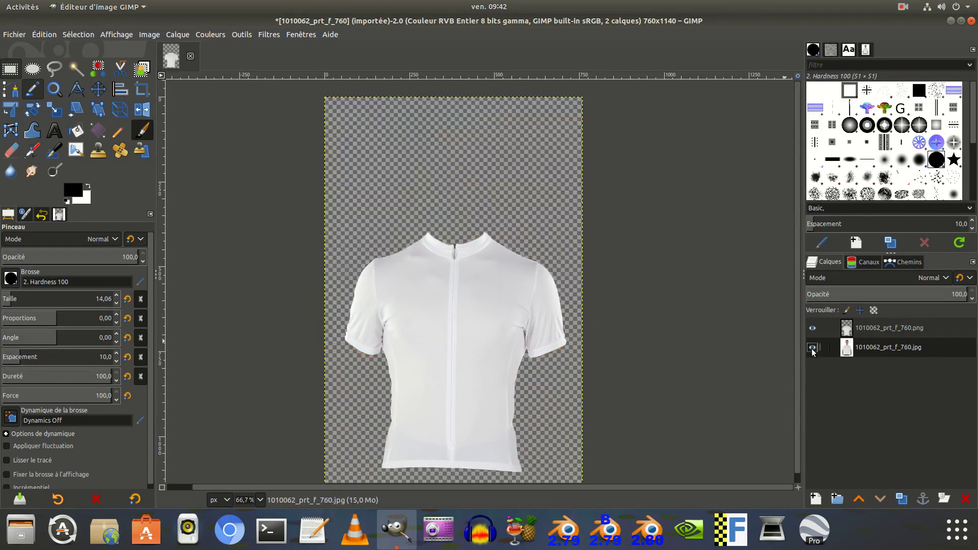
left_click(812, 348)
left_click(813, 347)
left_click(812, 348)
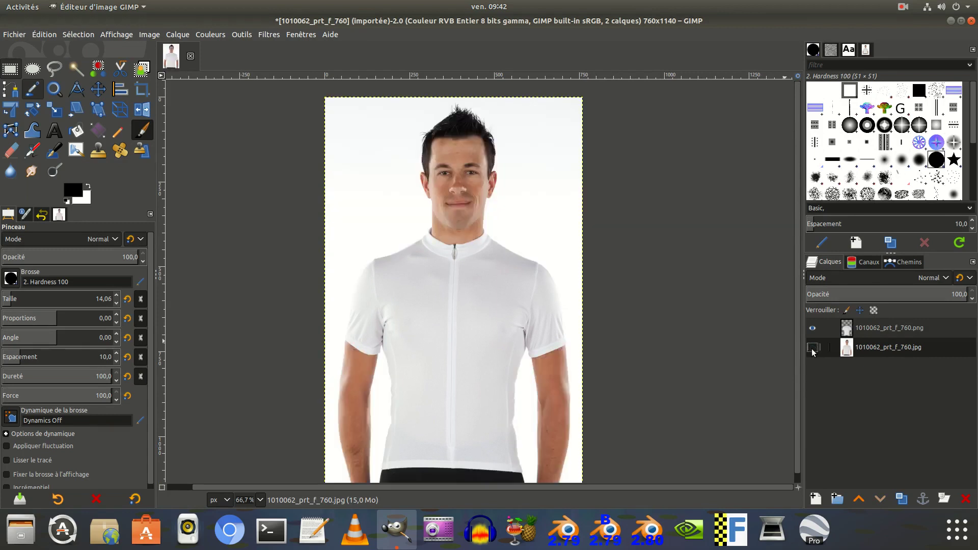
left_click(812, 348)
left_click(812, 348)
left_click(813, 350)
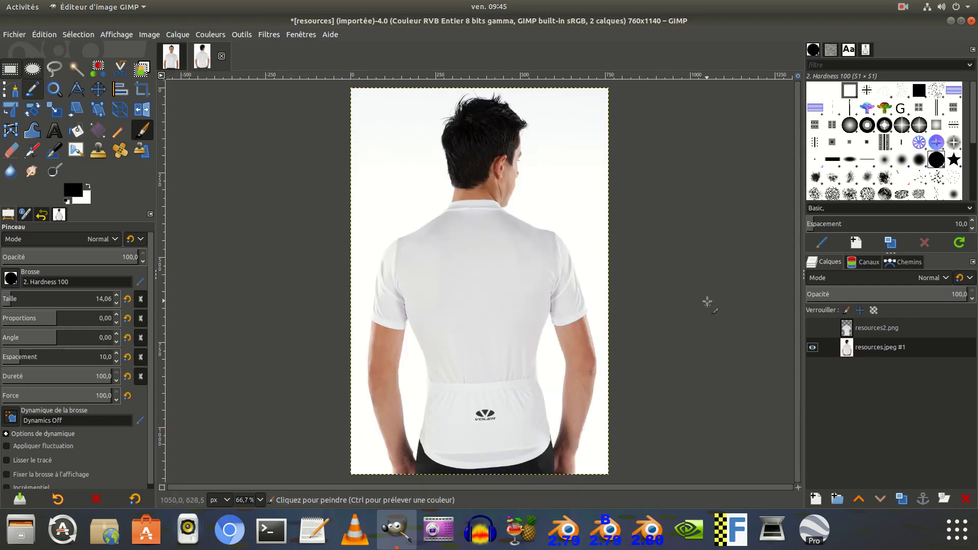
Step: Show the resources2.png layer and compare the back jersey cut-out with the photo by hiding and restoring resources.jpeg #1
left_click(813, 328)
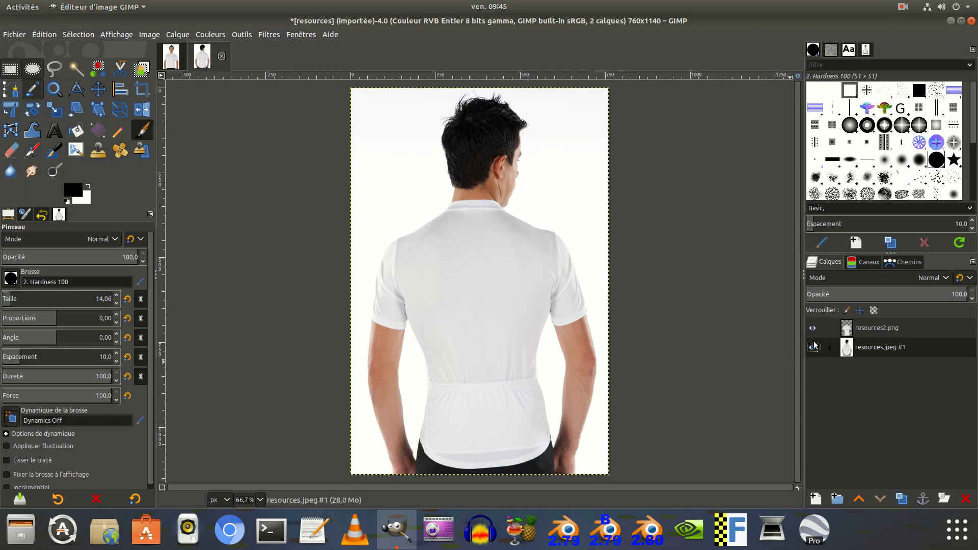
left_click(813, 348)
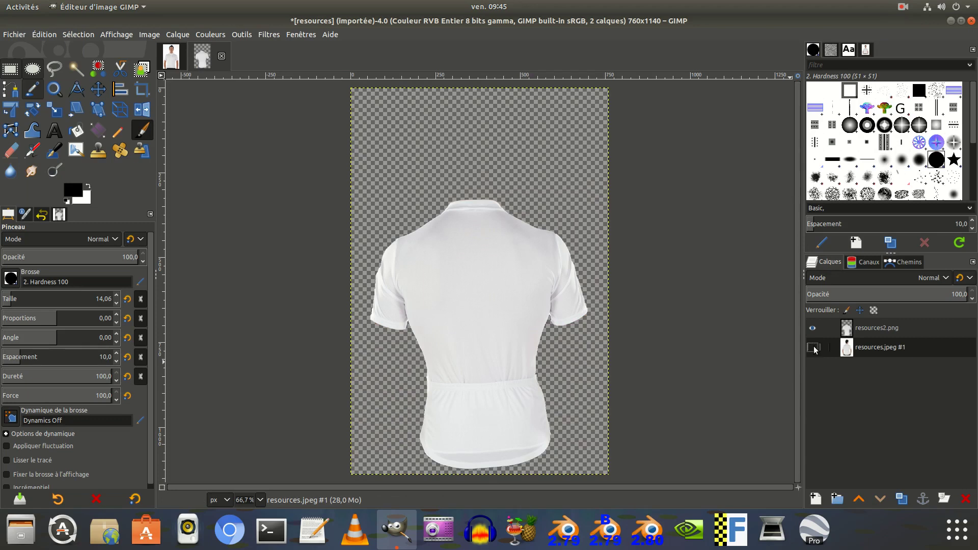
left_click(814, 347)
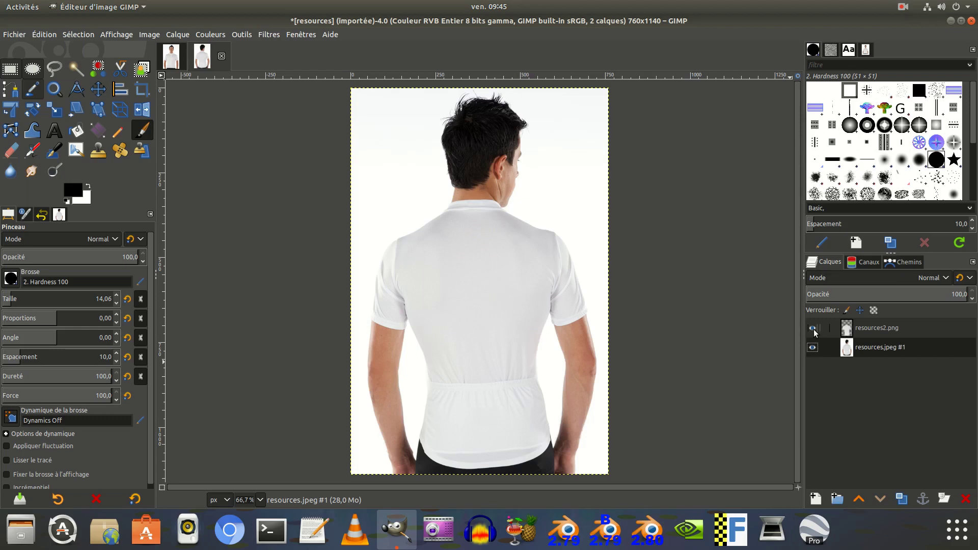
Step: Create a new image 1600 px wide and 1140 px high
left_click(16, 35)
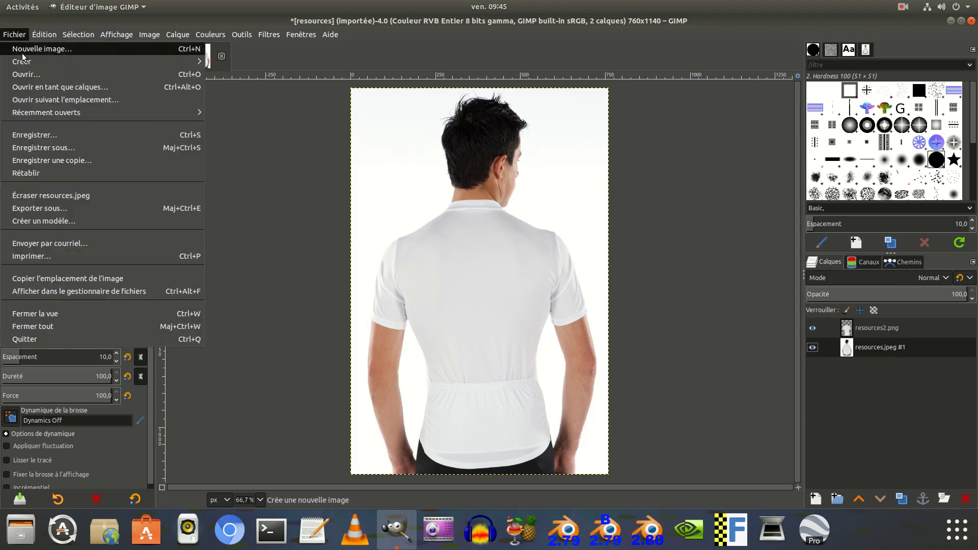
left_click(22, 52)
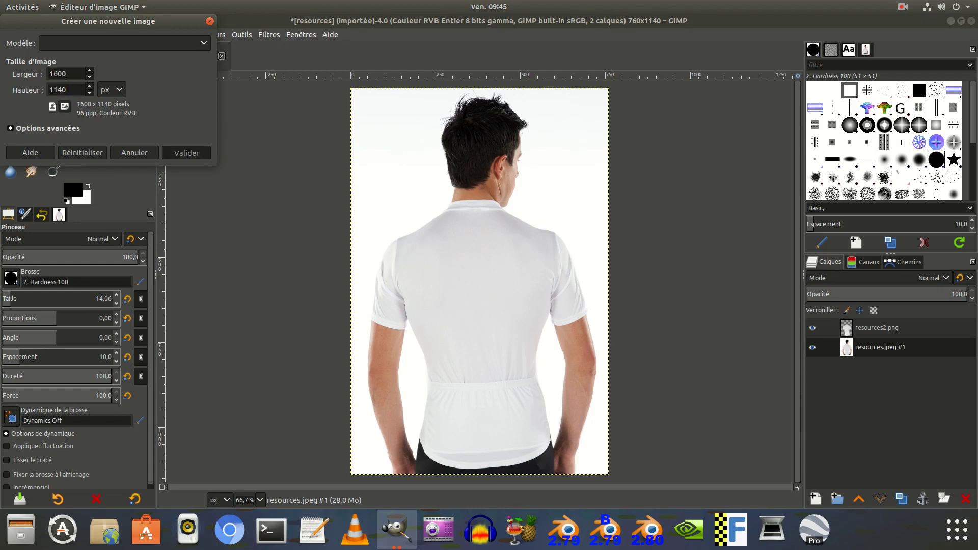
key("Return")
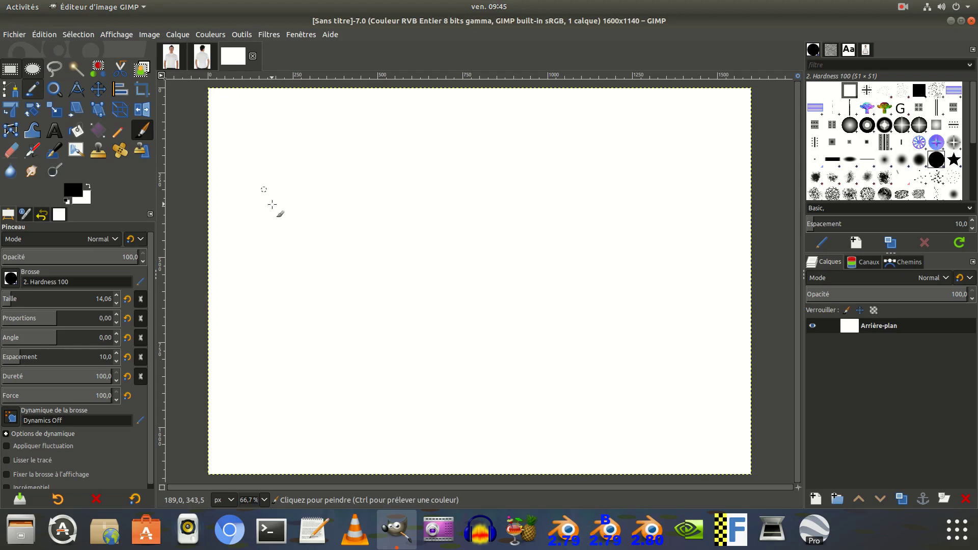
Step: Open resources2.png, the back jersey cut-out, as a layer in the new image
left_click(15, 35)
left_click(27, 88)
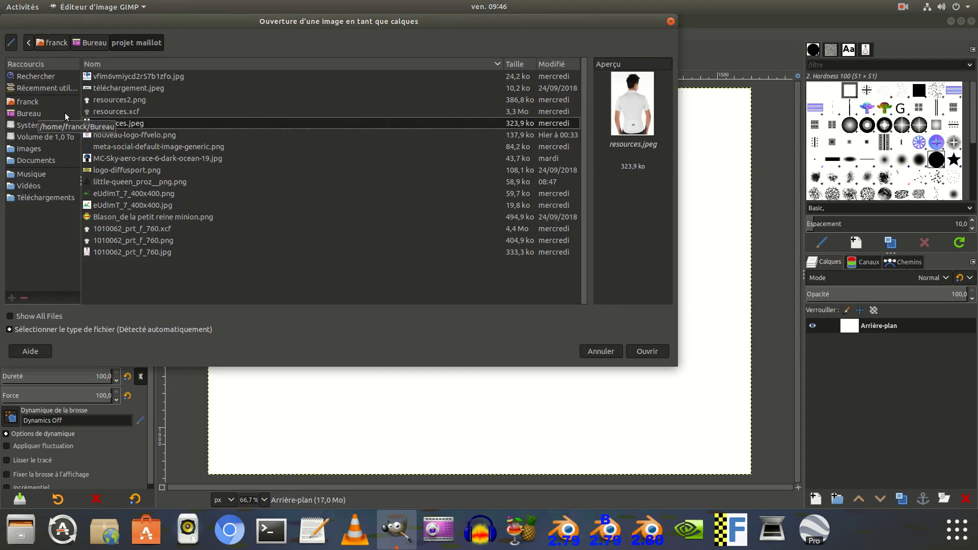
left_click(103, 99)
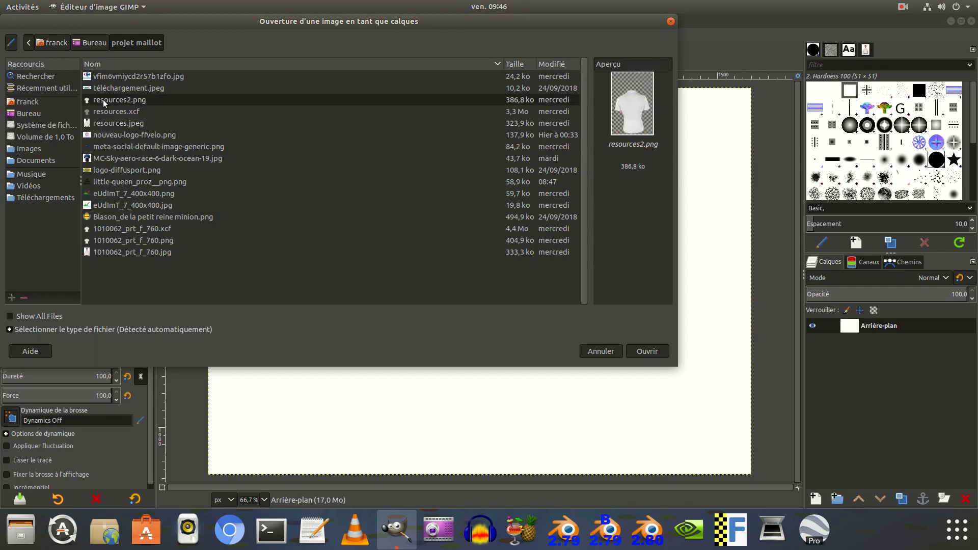
left_click(655, 354)
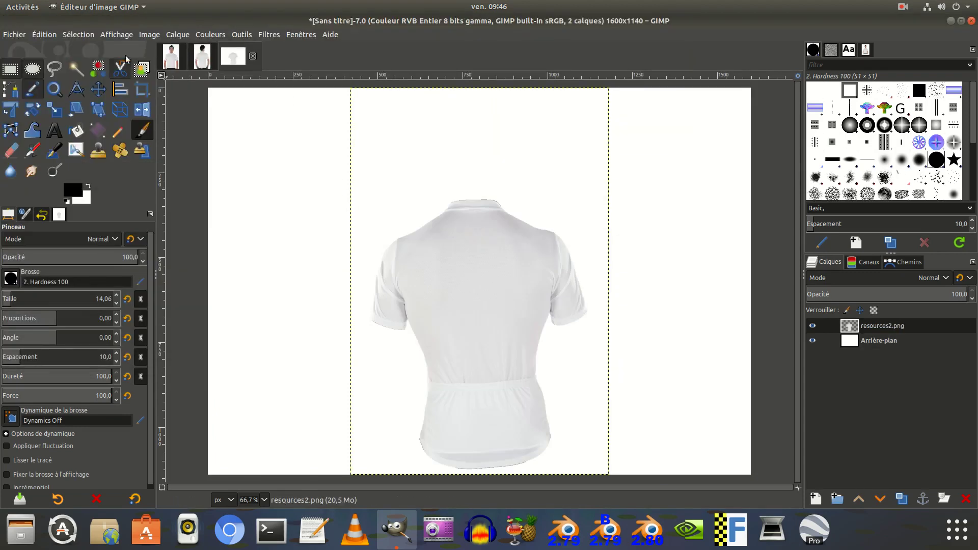
Step: Open 1010062_prt_f_760.png, the front jersey cut-out, as another layer in the new image
left_click(22, 35)
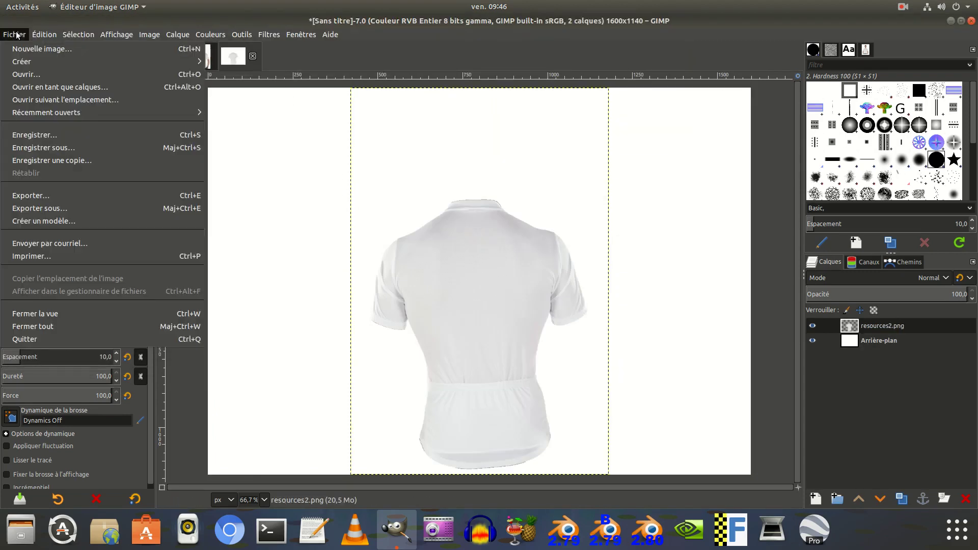
left_click(21, 87)
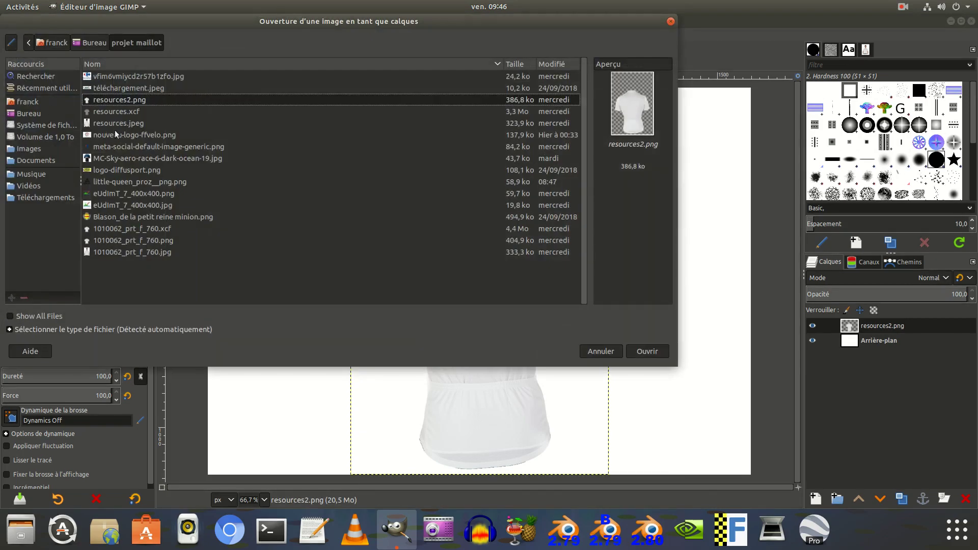
left_click(115, 241)
left_click(637, 352)
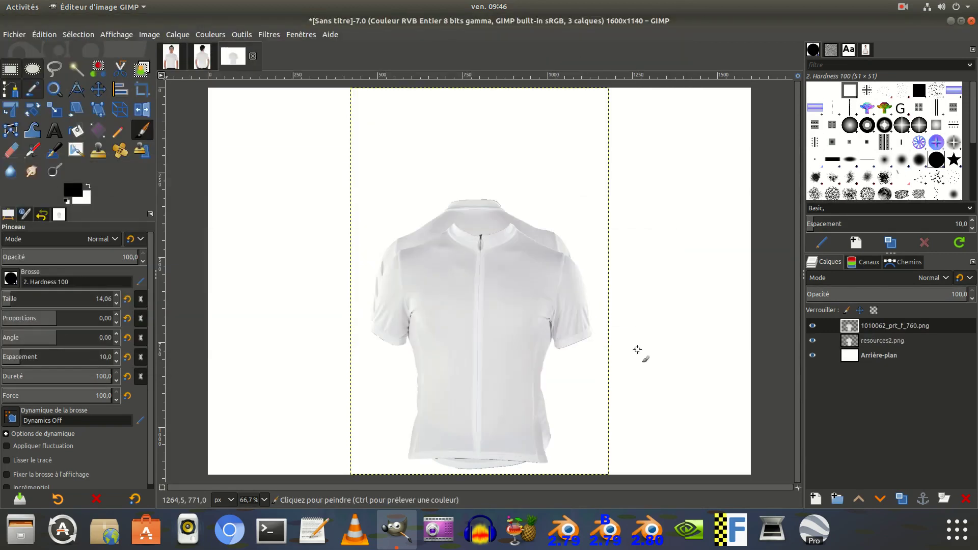
Step: Delete the white Arrière-plan layer and move the back jersey layer toward the upper right of the canvas
left_click(833, 356)
left_click(965, 499)
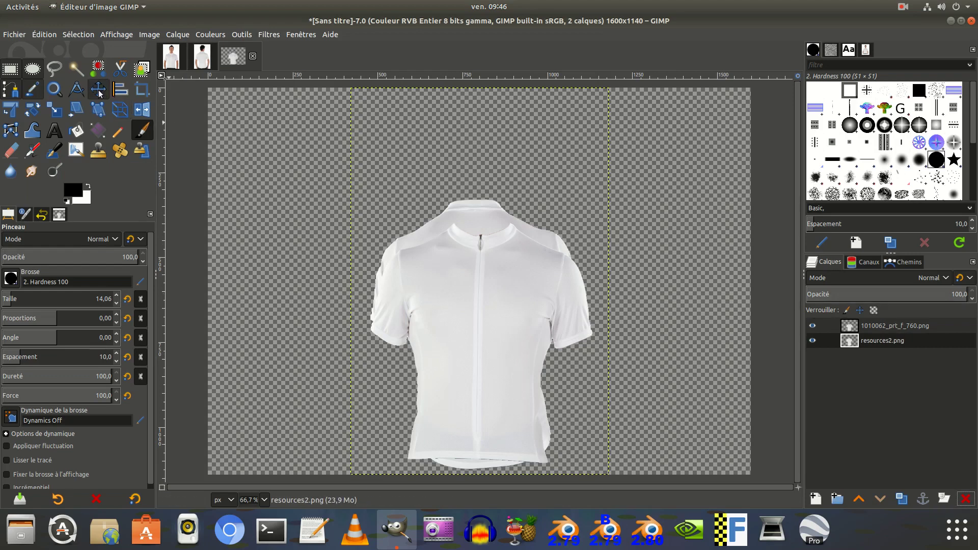
left_click(98, 90)
left_click_drag(441, 313, 589, 284)
left_click(839, 327)
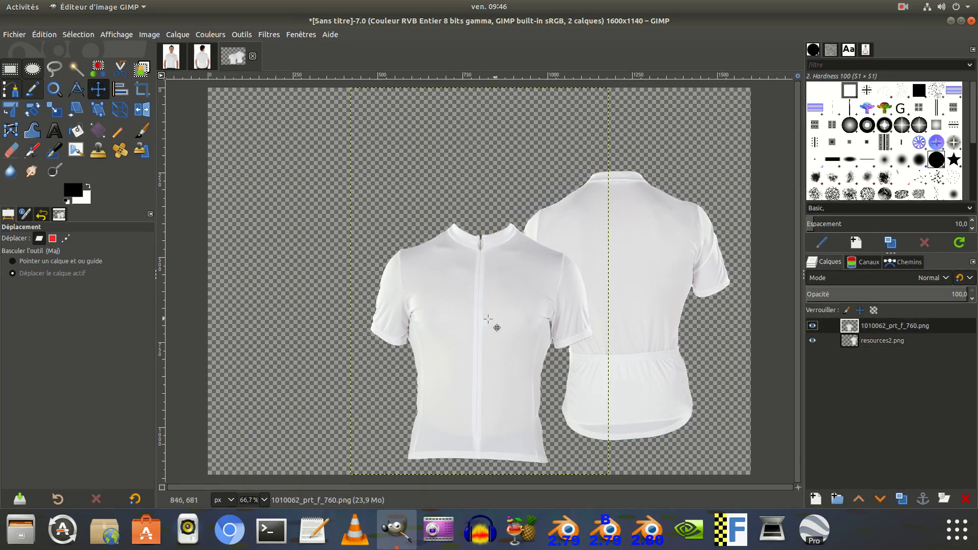
Step: Move the front jersey onto the left half of the canvas and create a new layer from the visible content
left_click_drag(498, 323, 343, 289)
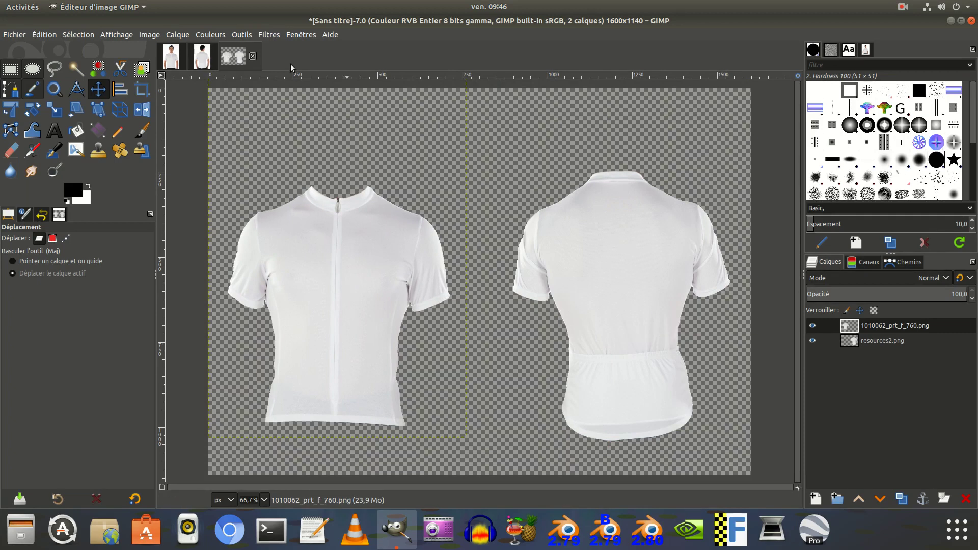
left_click(177, 34)
left_click(181, 62)
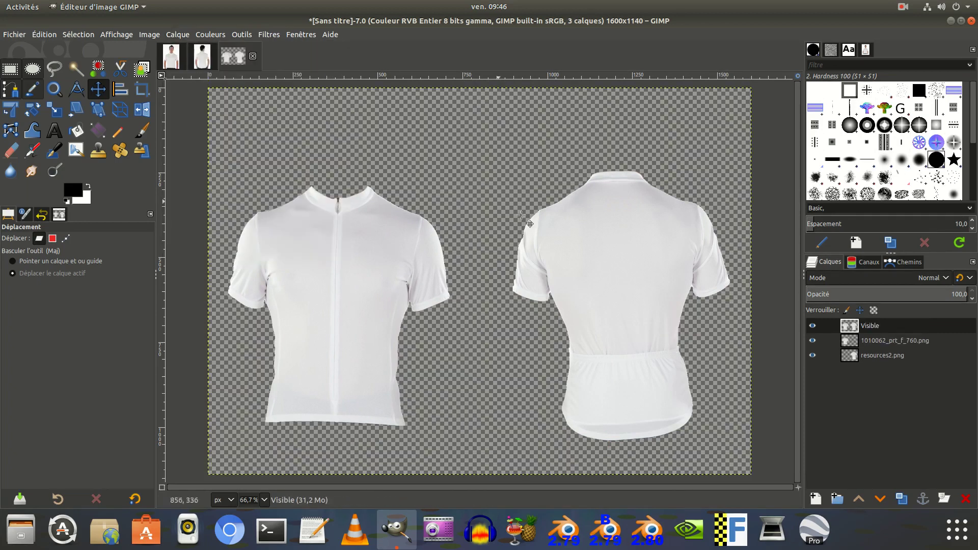
Step: Hide the 1010062_prt_f_760.png and resources2.png layers and shift the combined jersey layer slightly up and to the left
left_click(813, 340)
left_click(813, 355)
mouse_move(523, 347)
left_mouse_down()
mouse_move(502, 268)
mouse_move(508, 375)
mouse_move(512, 331)
left_mouse_up()
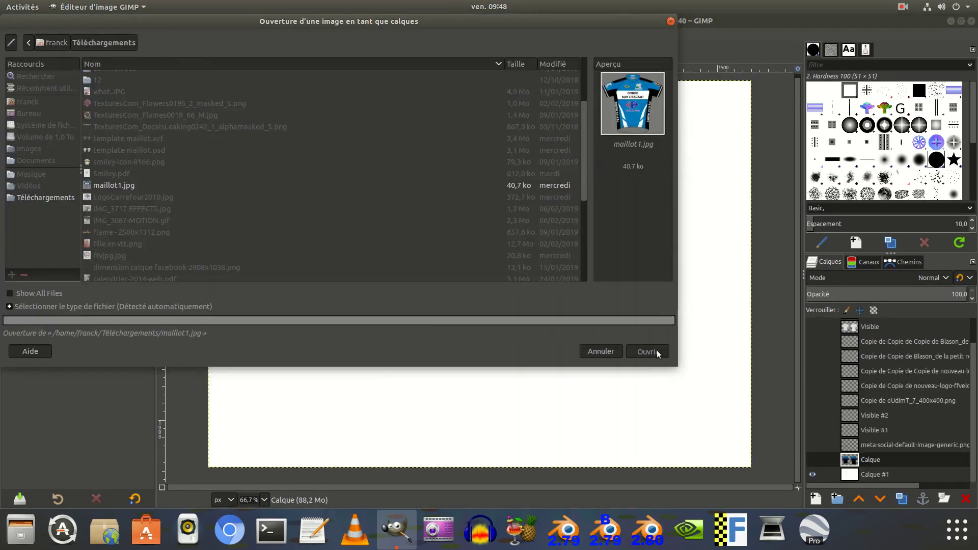
Step: Open maillot1.jpg as a layer and set the foreground colour to the blue 137ac1 sampled from its jersey
left_click(657, 351)
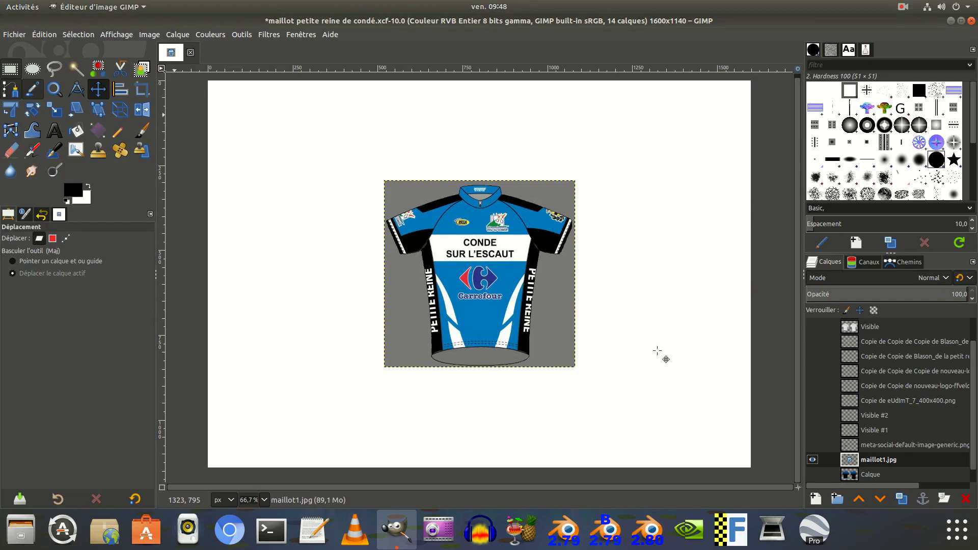
left_click(72, 189)
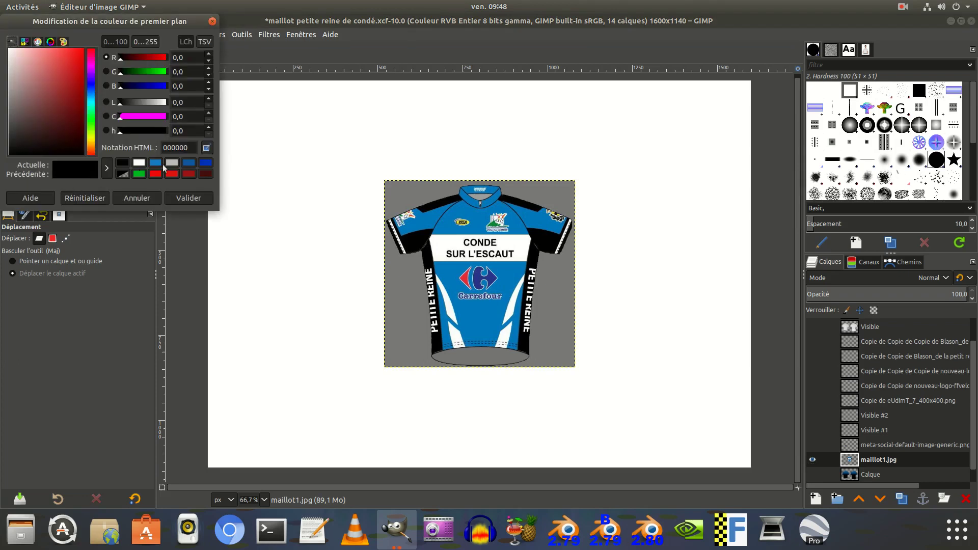
left_click(207, 148)
left_click(458, 209)
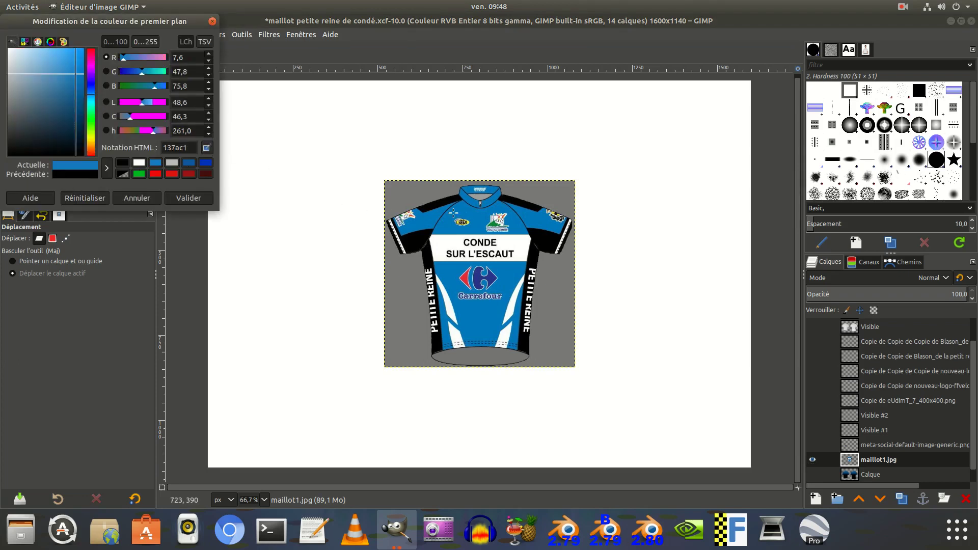
left_click(176, 198)
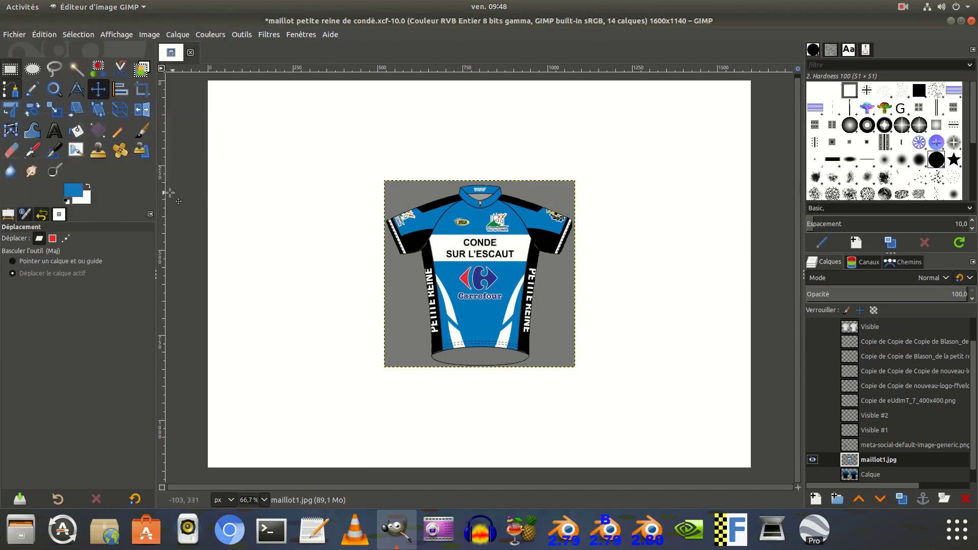
Step: Set the background colour to black
left_click(86, 200)
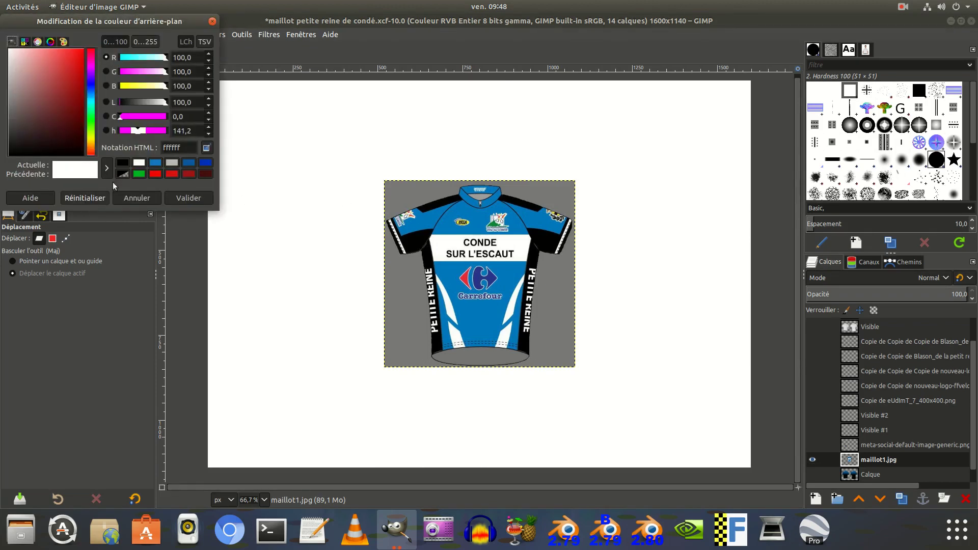
left_click(123, 163)
left_click(179, 199)
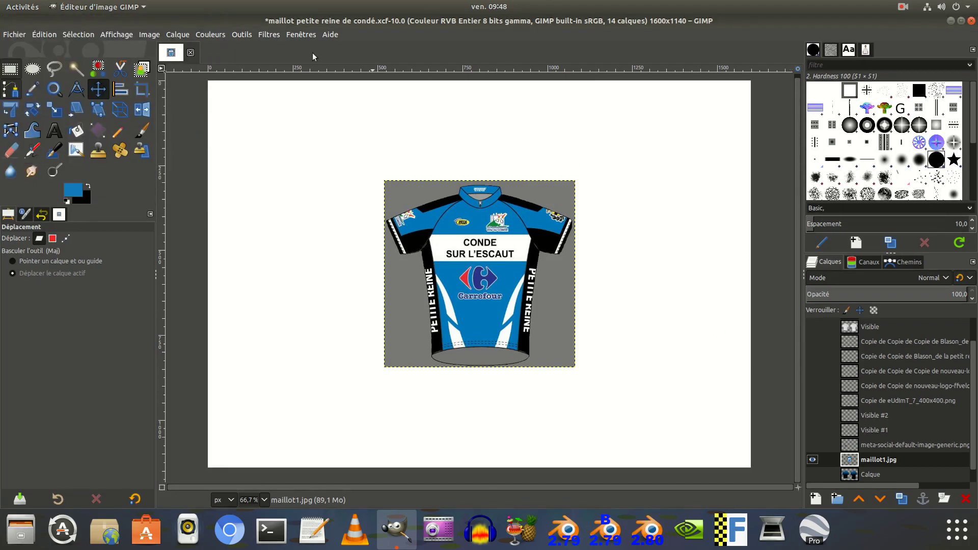
Step: Add a new layer directly above maillot1.jpg and hide the maillot1.jpg layer
left_click(178, 34)
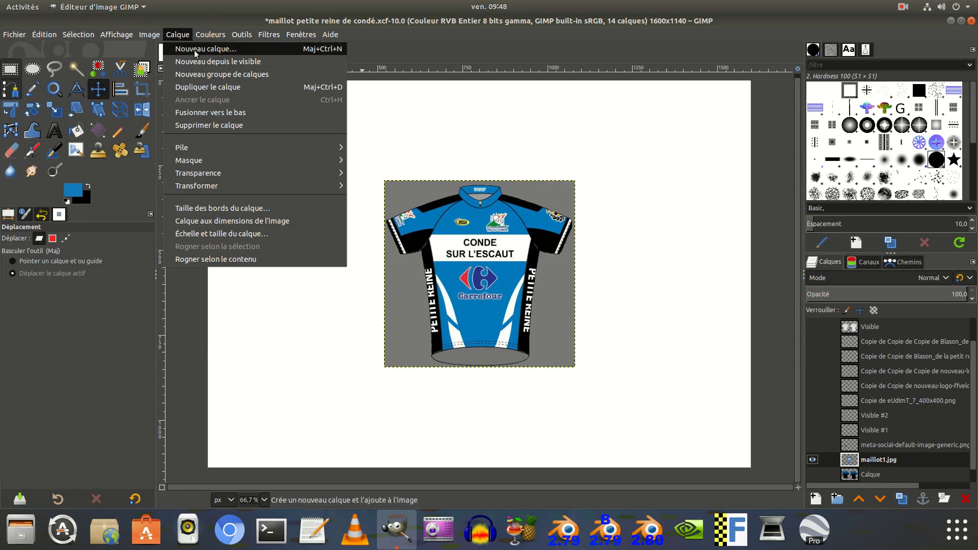
left_click(195, 49)
left_click(638, 405)
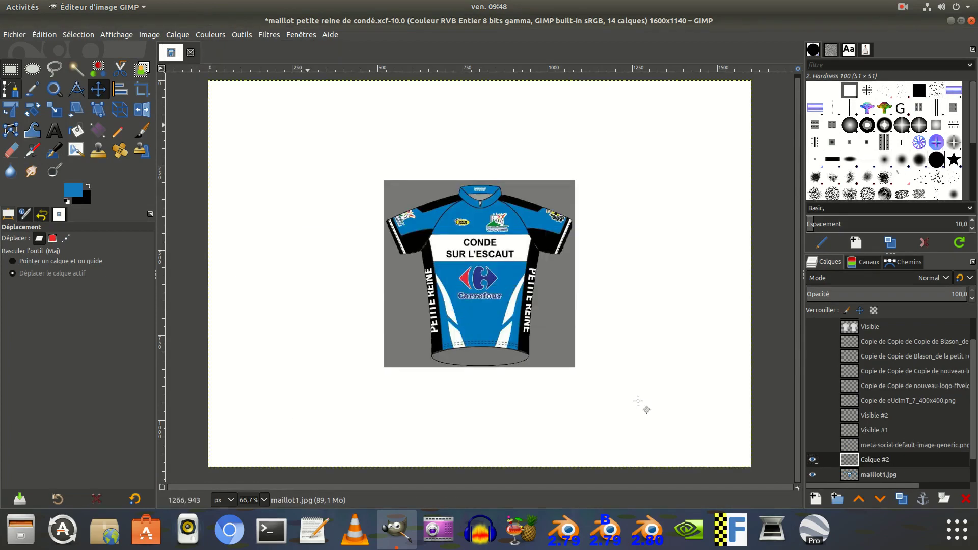
scroll(830, 420, "down", 1)
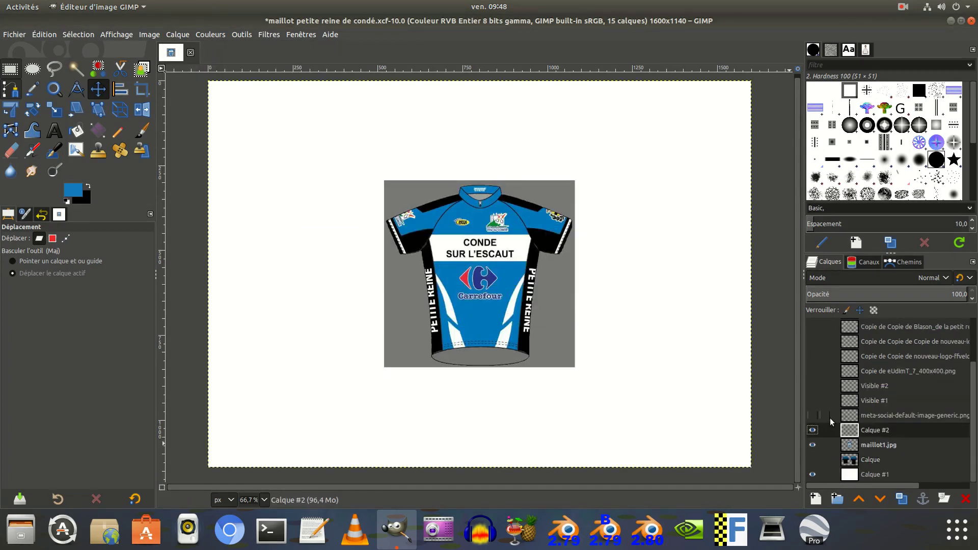
left_click(812, 446)
Step: Make the Visible layer with the two white jerseys active and show it
scroll(815, 439, "up", 2)
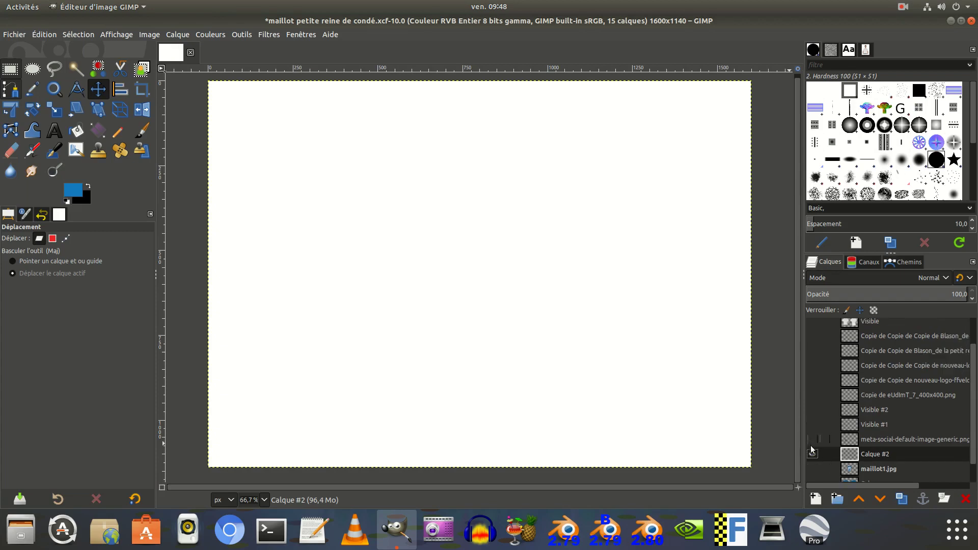
left_click(837, 357)
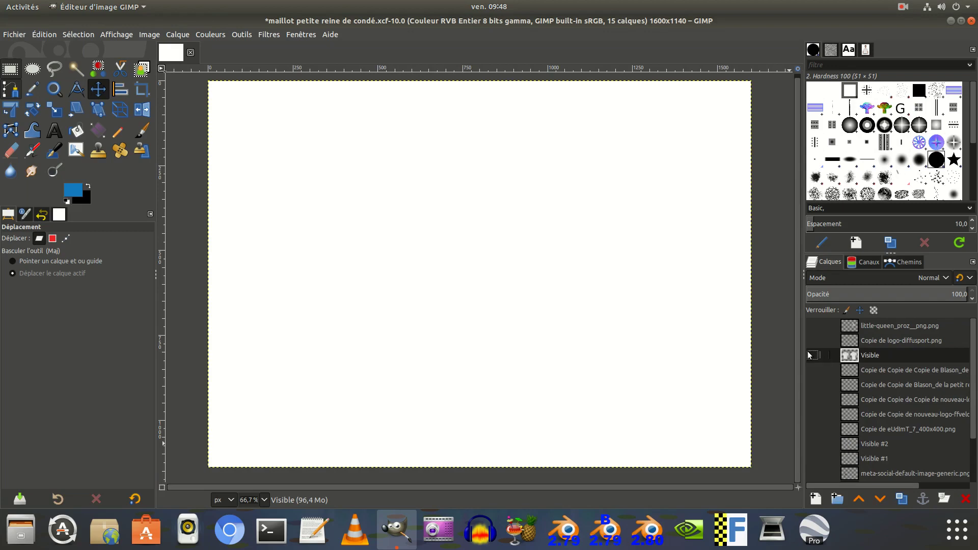
left_click(812, 355)
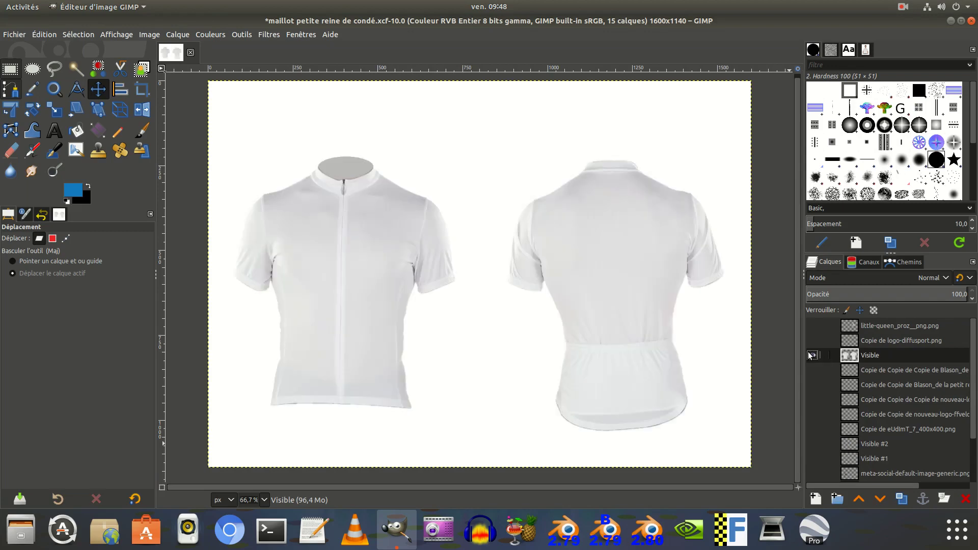
Step: Select the area around both jerseys by colour and invert the selection to the jersey shapes
left_click(97, 68)
left_click(426, 135)
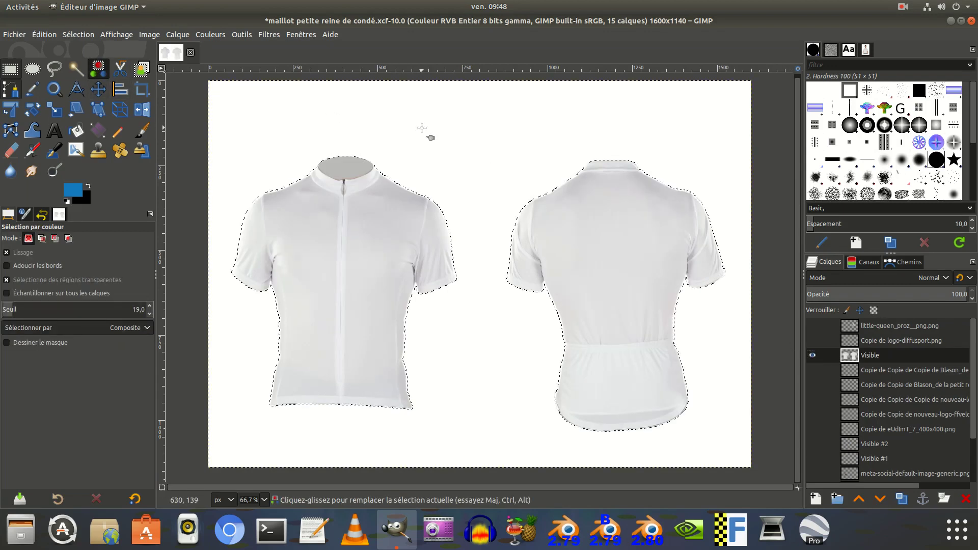
left_click(79, 34)
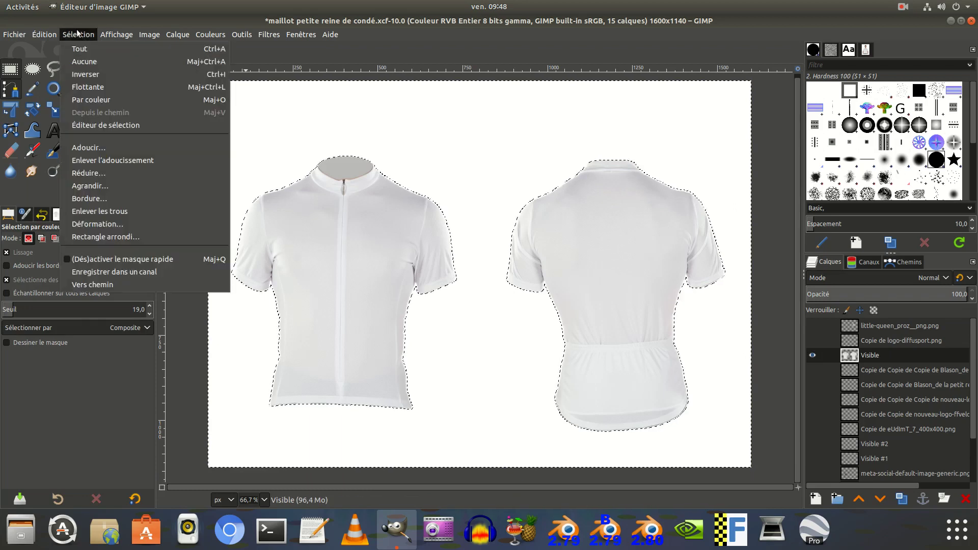
left_click(81, 74)
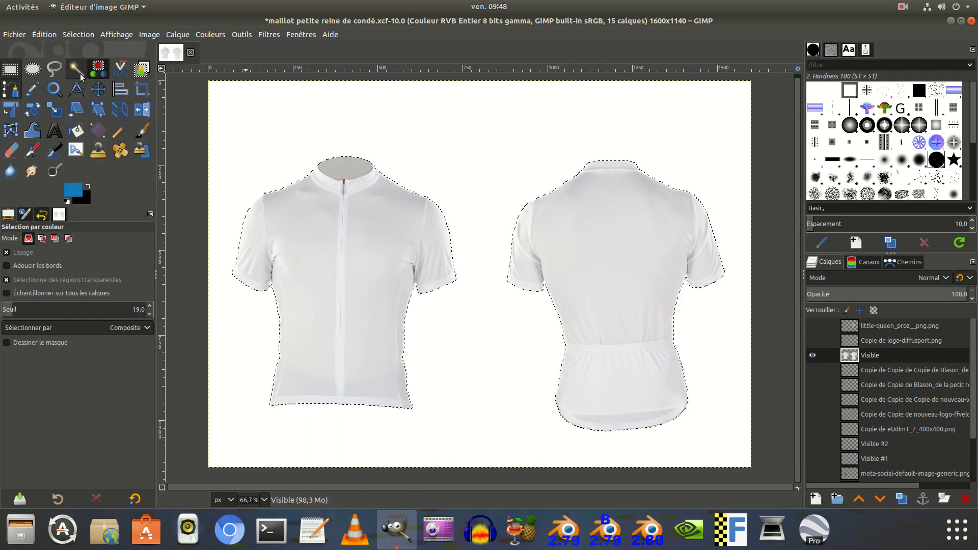
Step: Hide the white jersey layer and draw a linear gradient on Calque #2 from the front jersey's hem up to its collar
left_click(813, 355)
scroll(812, 371, "down", 3)
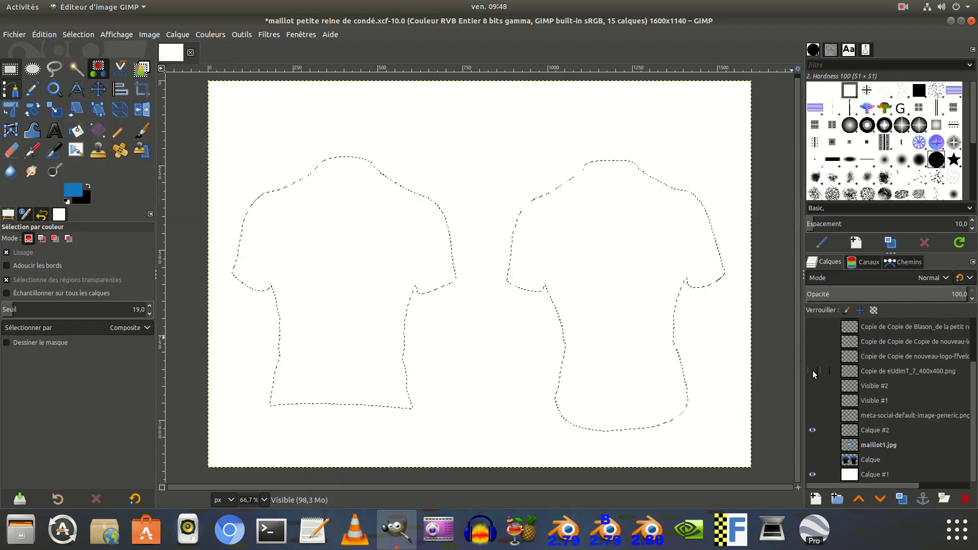
left_click(830, 430)
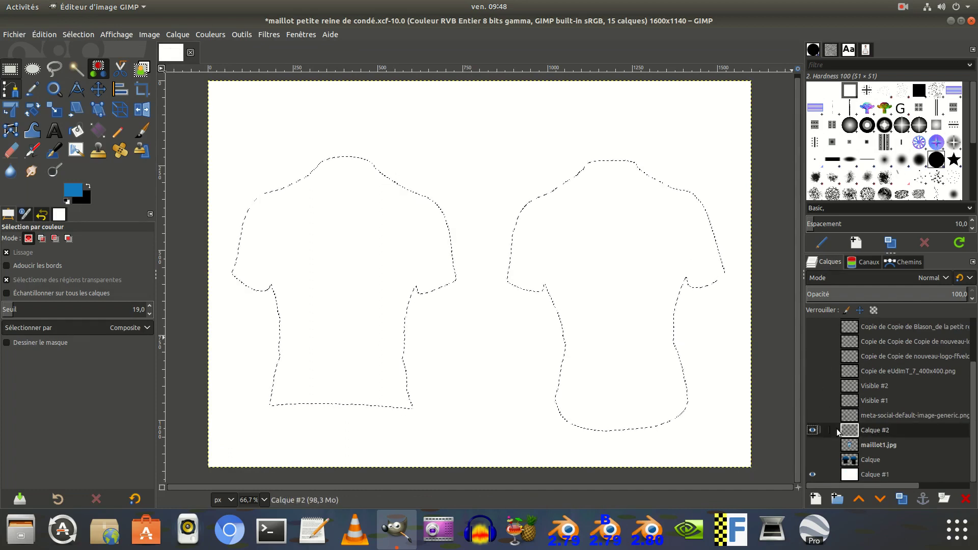
left_click(98, 130)
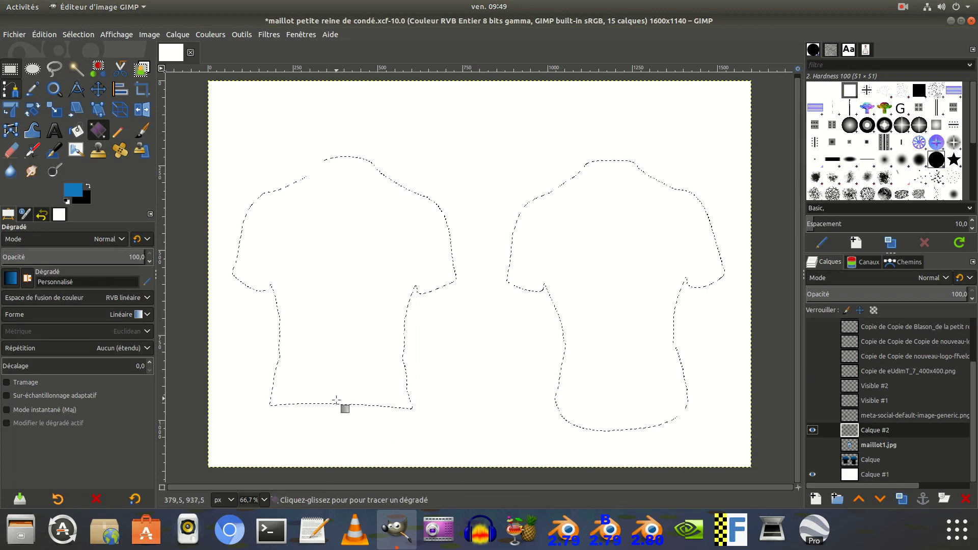
left_click_drag(333, 403, 338, 158)
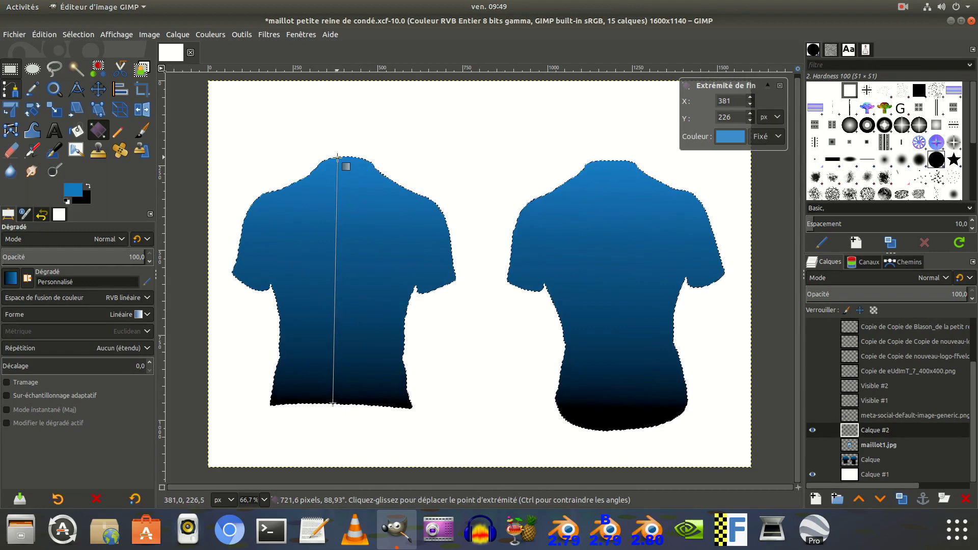
Step: Move the gradient's black start point up to about X 374, Y 568 px, apply the gradient and clear the selection
left_click_drag(337, 156, 337, 156)
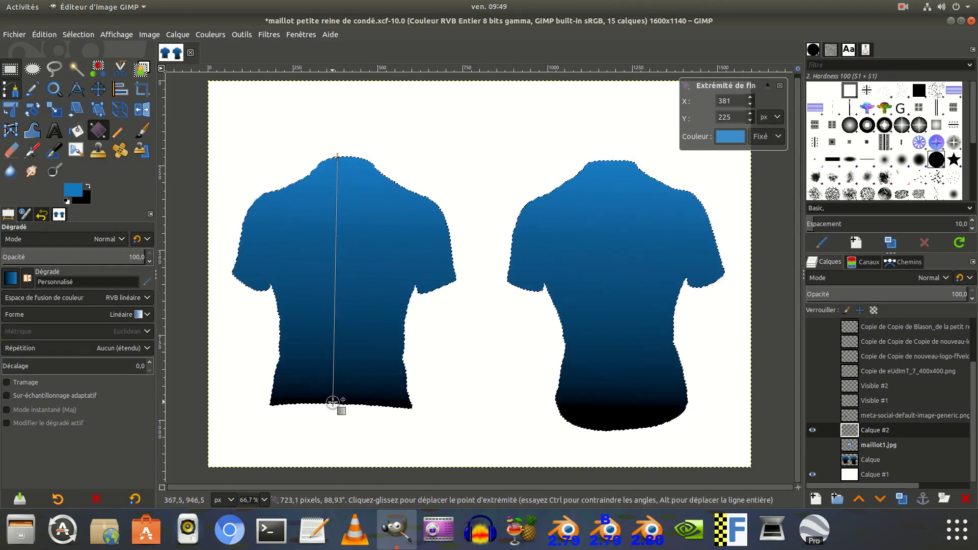
left_click_drag(335, 402, 335, 275)
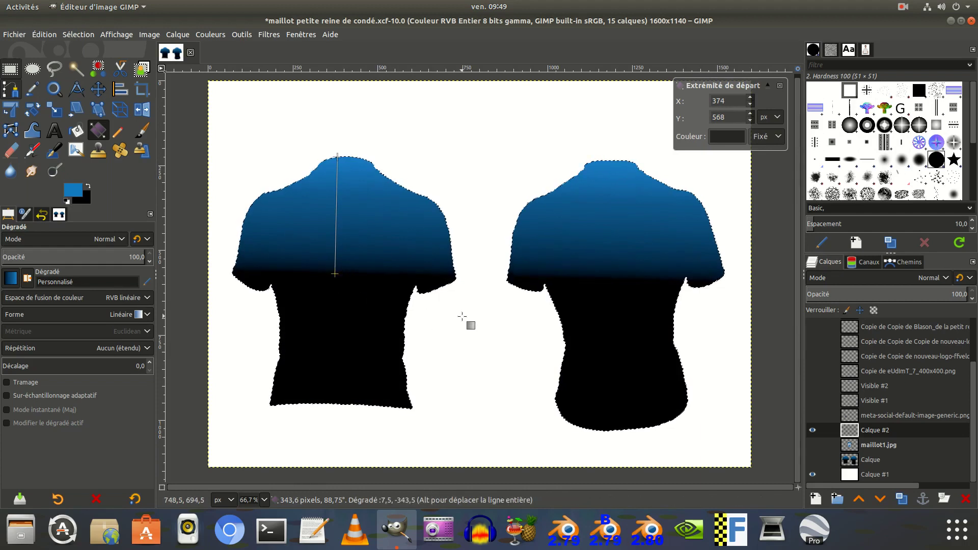
key("Return")
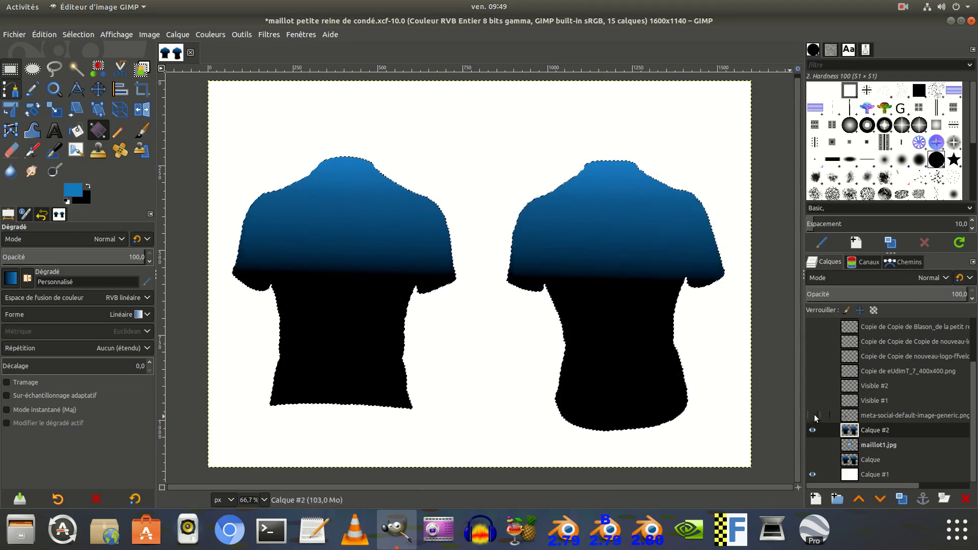
left_click(77, 34)
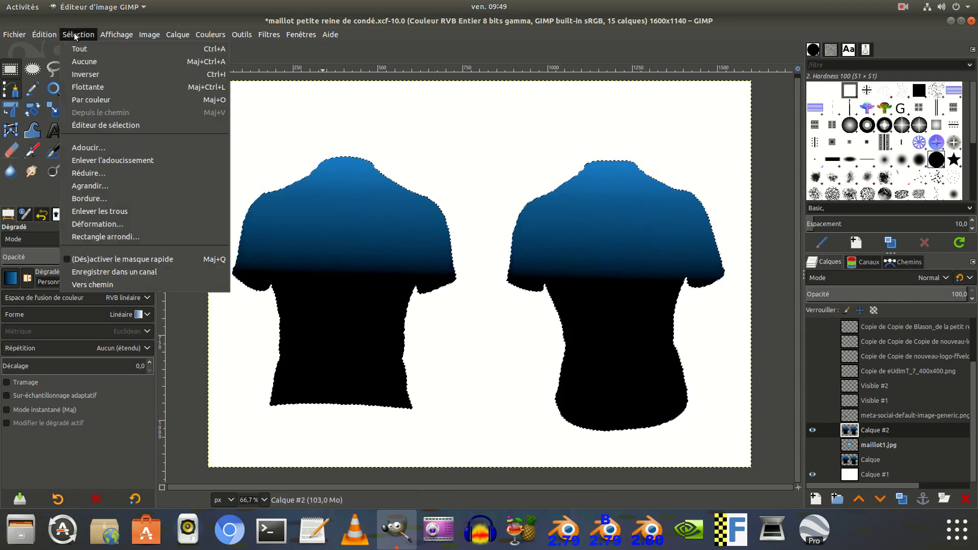
left_click(85, 75)
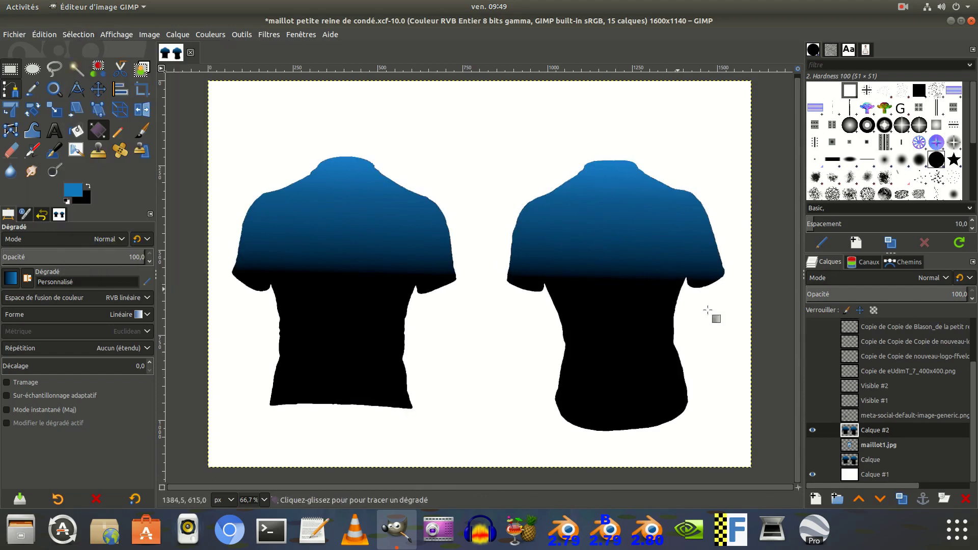
Step: Show the Carrefour logo layer and the CONDE SUR L'ESCAUT and PETITE REINE text layers
left_click(813, 416)
left_click(813, 401)
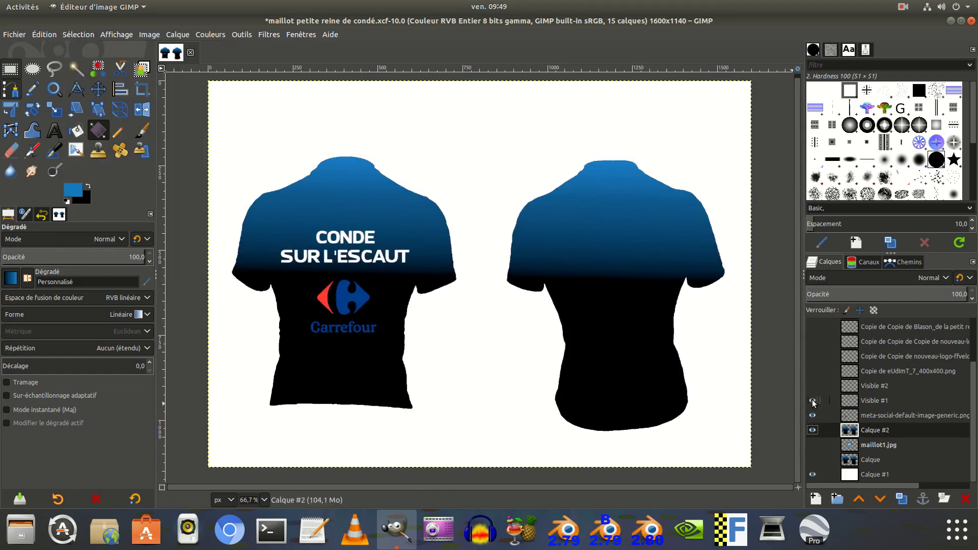
left_click(813, 387)
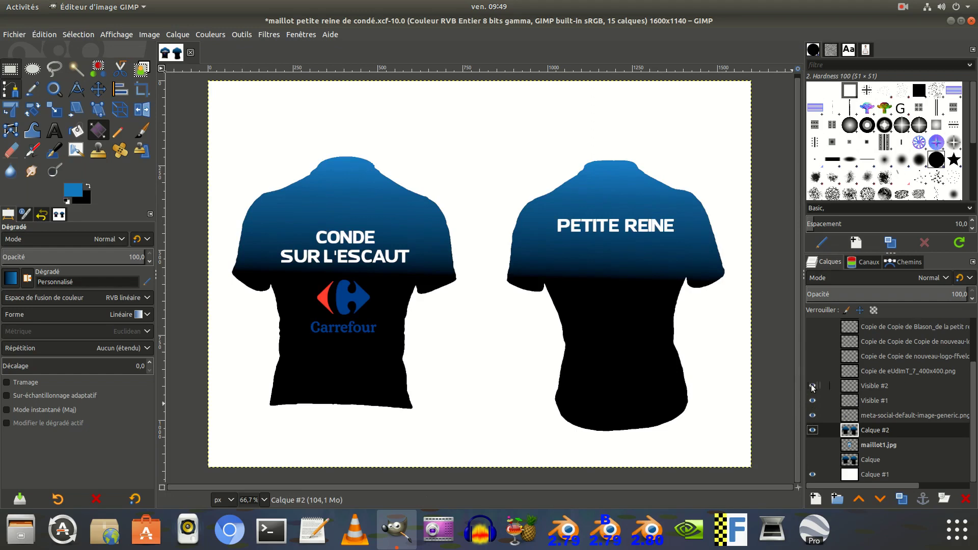
Step: Show the Copie de eUdImT_7_400x400.png logo layer and the federation logo and Blason crest copies on the sleeves
left_click(813, 372)
left_click(813, 357)
left_click(813, 343)
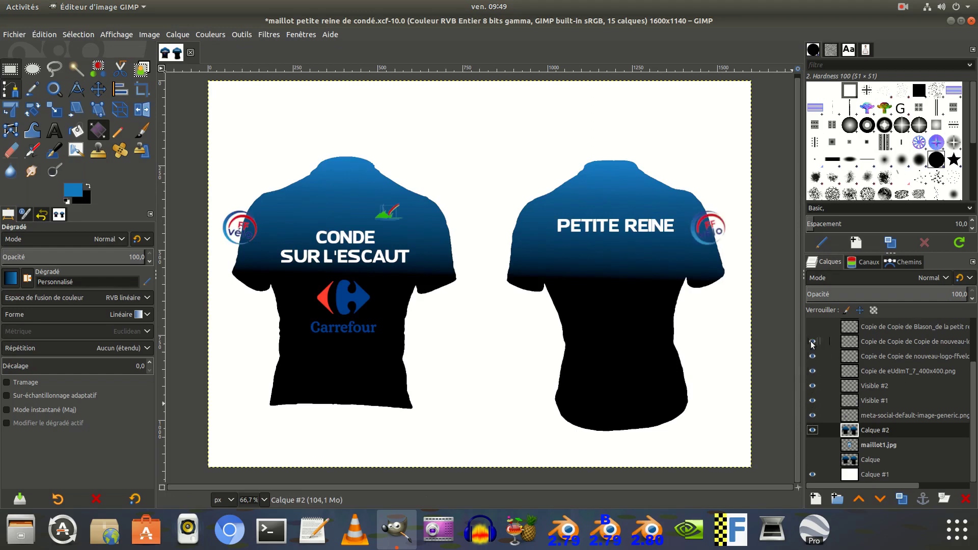
left_click(813, 327)
scroll(818, 367, "up", 3)
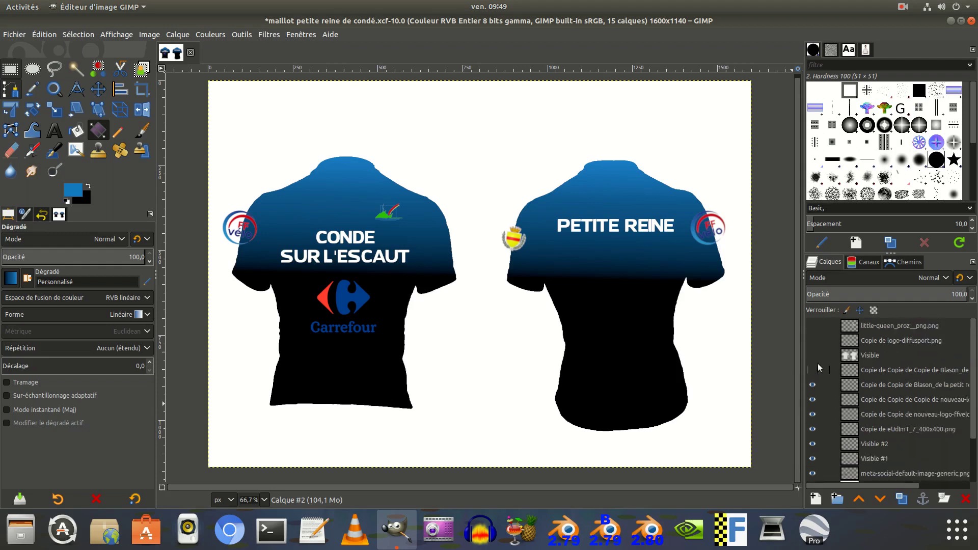
left_click(813, 370)
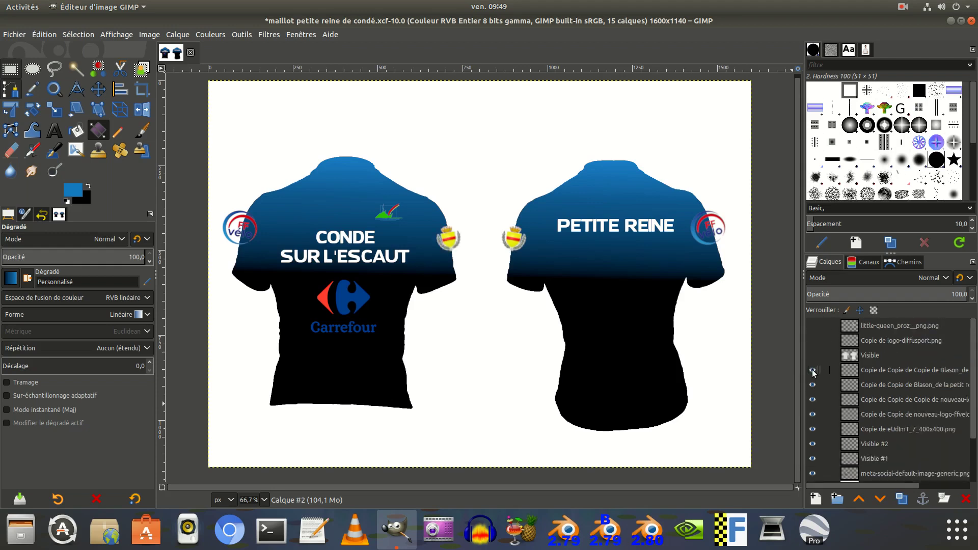
Step: Show the Copie de logo-diffusport.png layer and create a new layer above it from the visible content
left_click(812, 339)
scroll(816, 380, "down", 3)
scroll(816, 383, "up", 3)
left_click(833, 341)
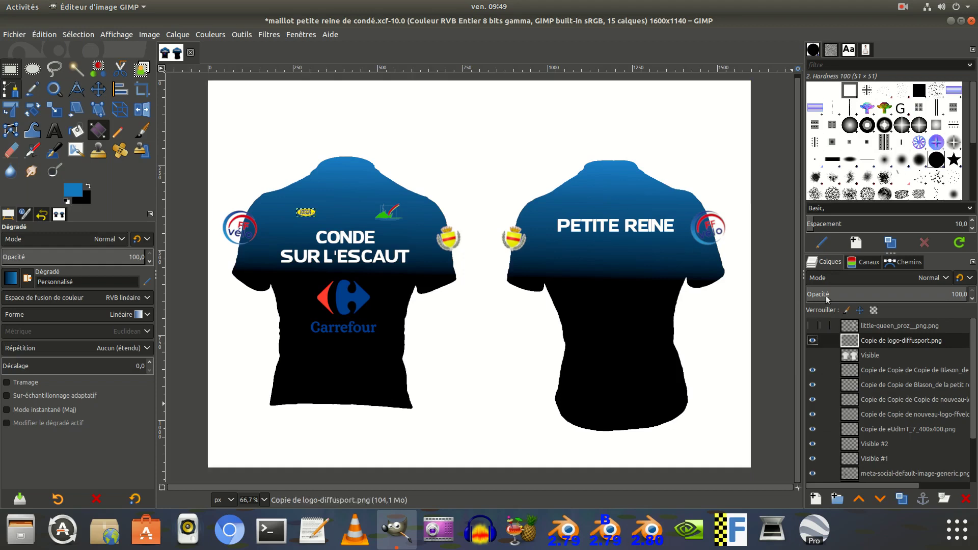
left_click(173, 34)
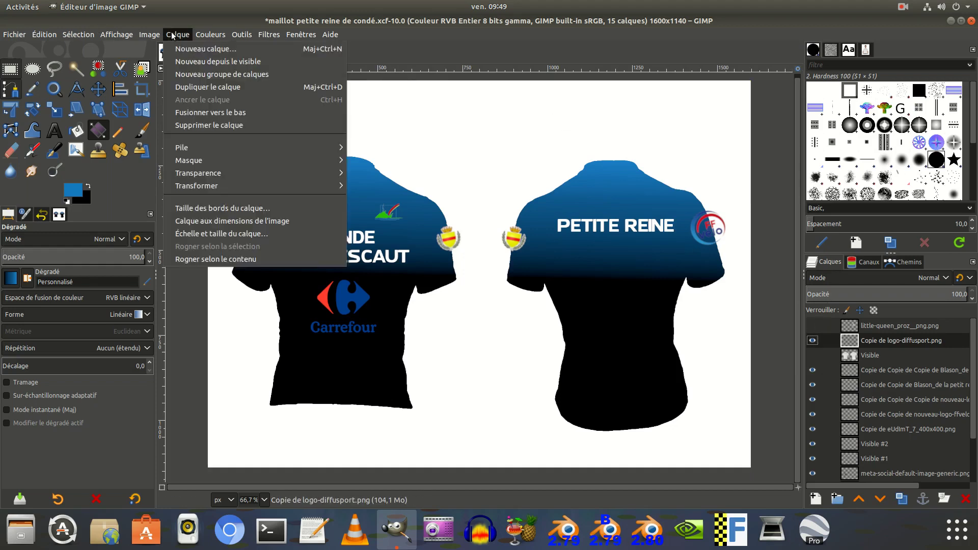
left_click(181, 62)
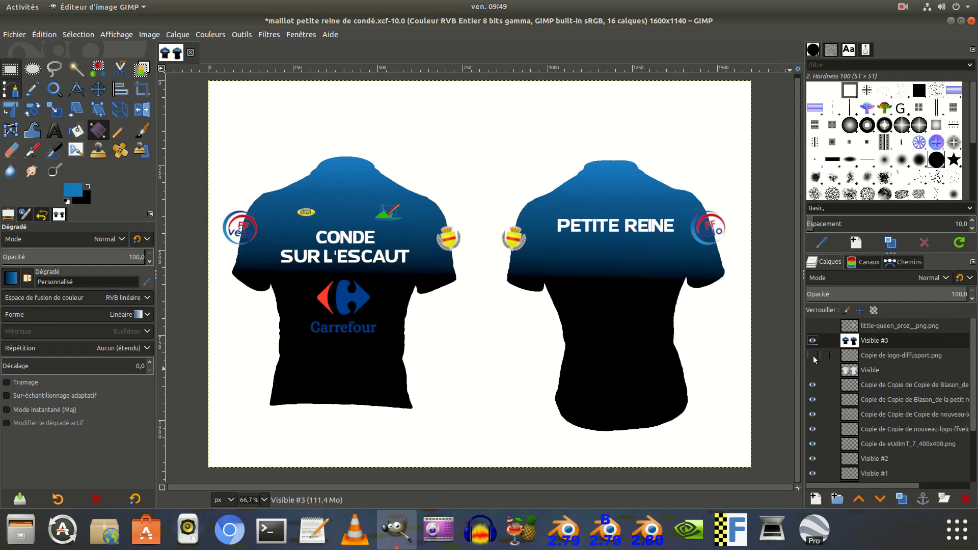
Step: Hide every layer below Visible #3 except the white background layer Calque #1
left_click_drag(814, 359, 814, 477)
scroll(815, 451, "down", 3)
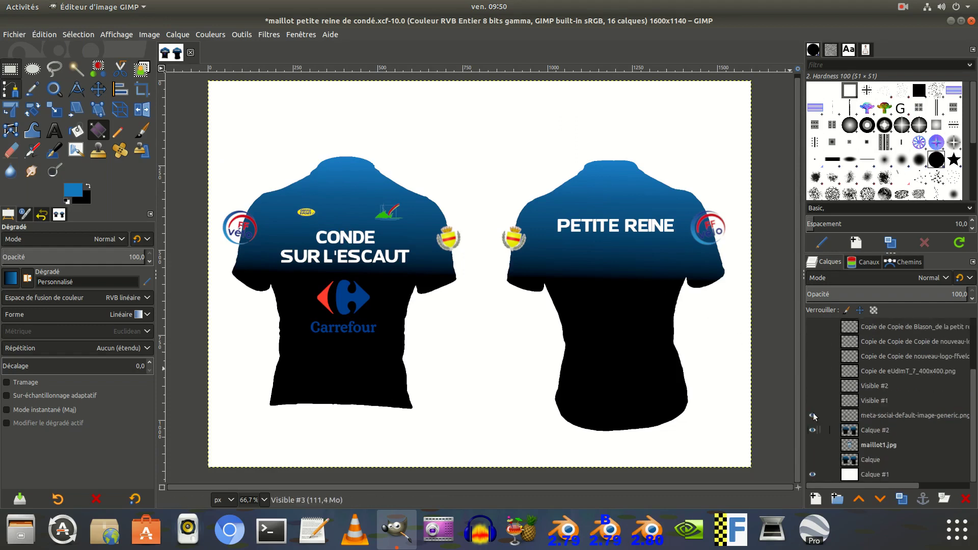
left_click_drag(814, 416, 814, 468)
scroll(821, 451, "up", 3)
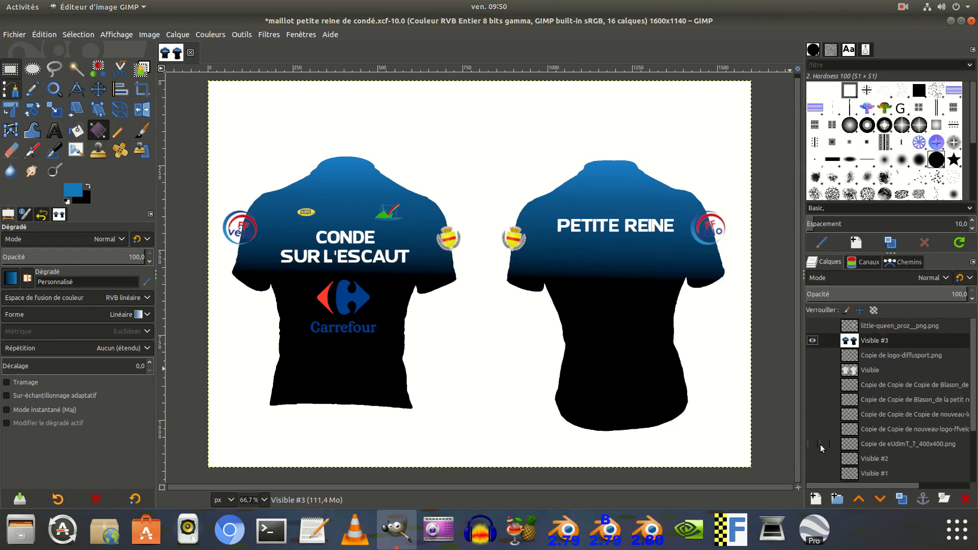
Step: Show the Visible jersey template layer, select the area around both jerseys by colour, and hide that layer again
left_click(836, 373)
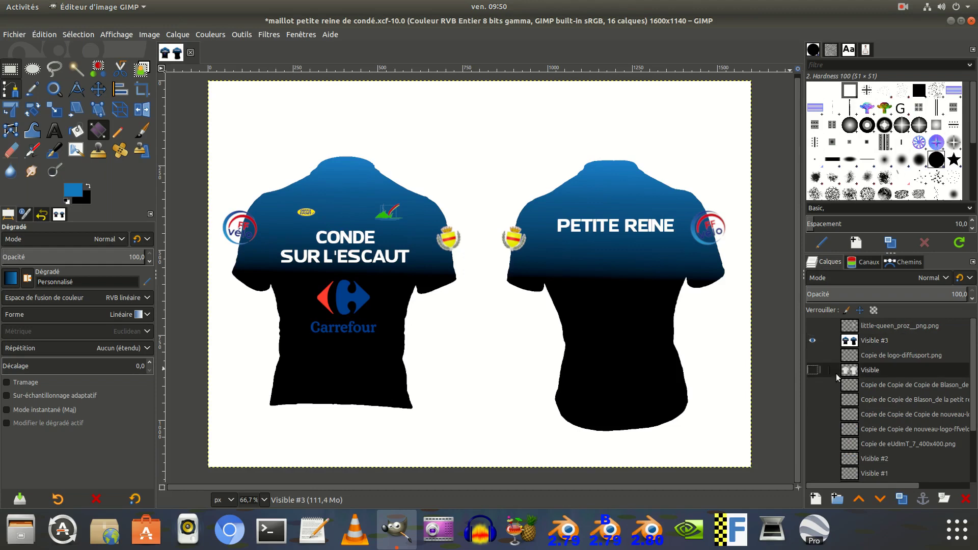
left_click(813, 371)
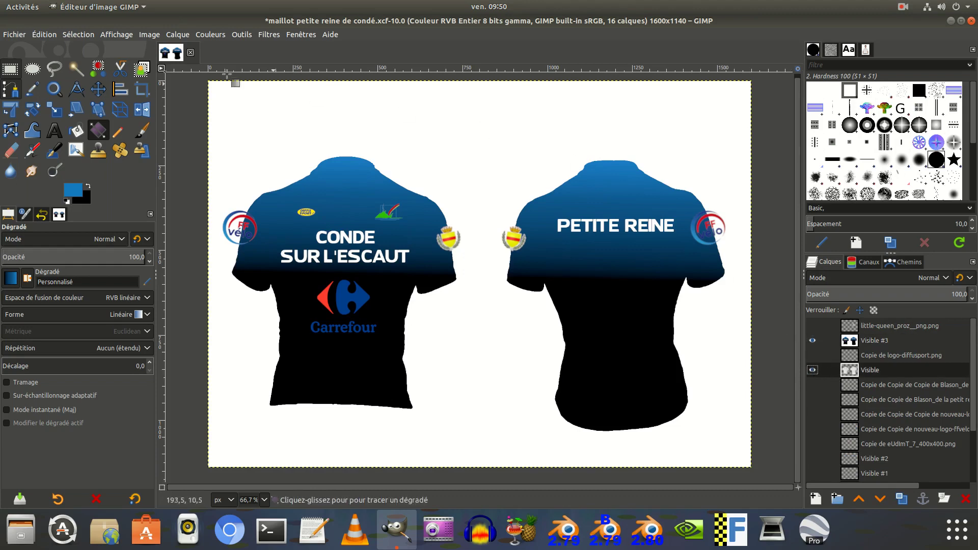
left_click(97, 68)
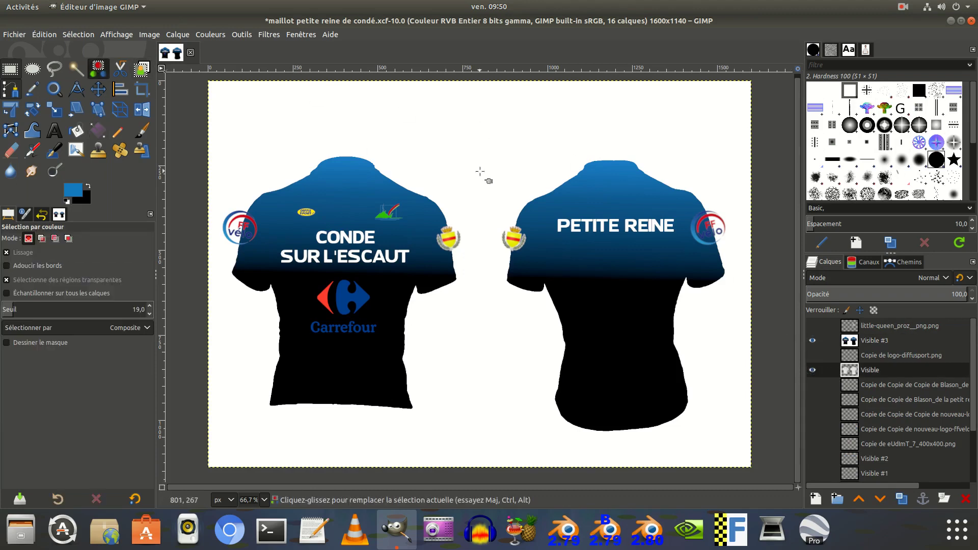
left_click(480, 172)
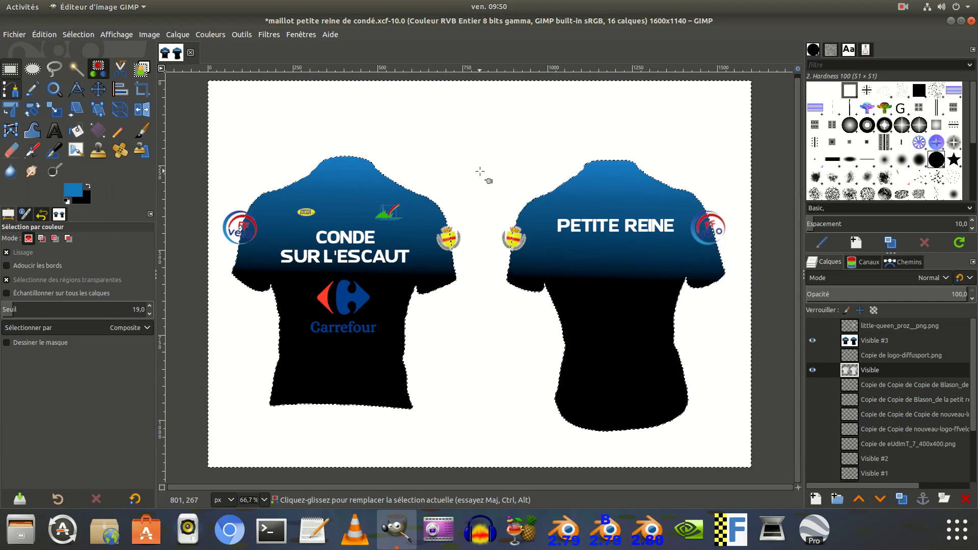
left_click(813, 370)
Step: Cut the selected surroundings out of the Visible #3 layer and clear the selection
left_click(837, 345)
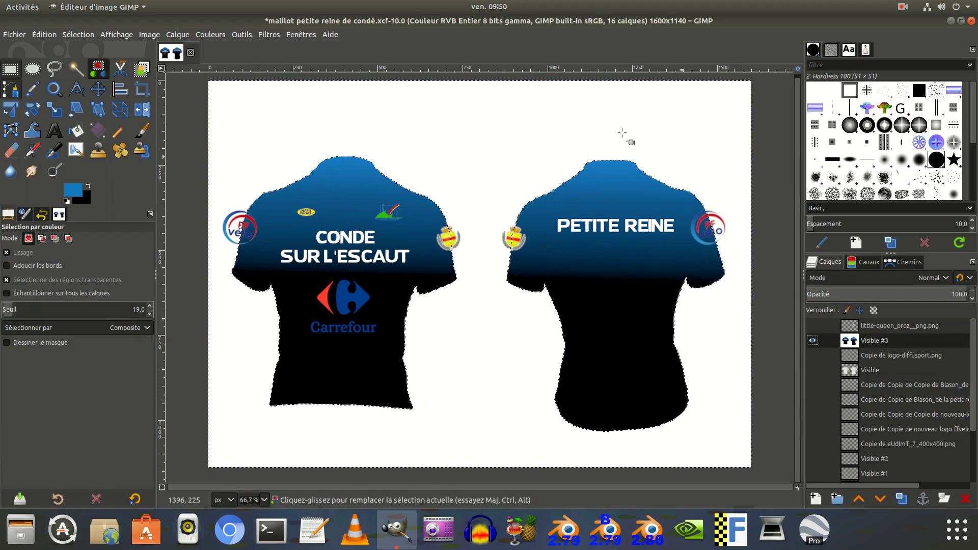
left_click(44, 35)
left_click(58, 110)
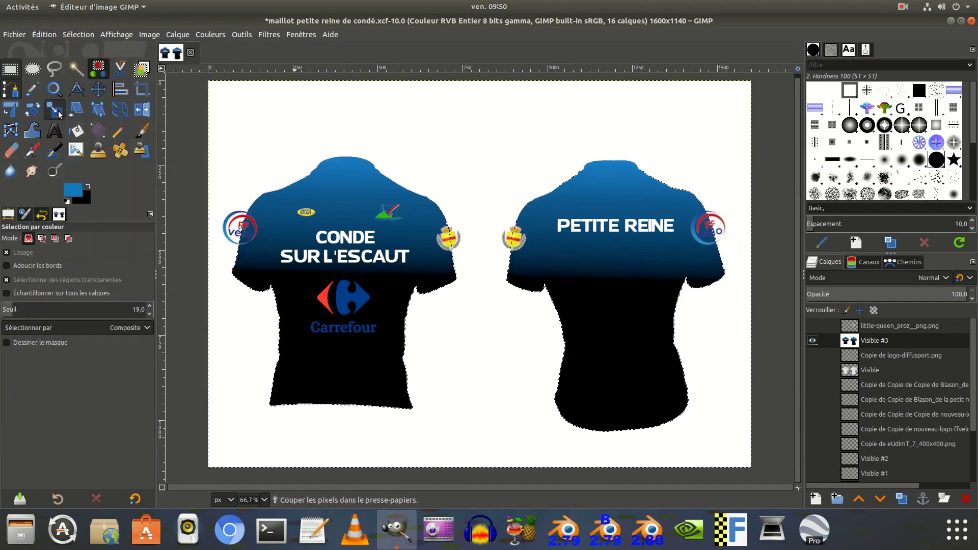
left_click(78, 35)
left_click(84, 61)
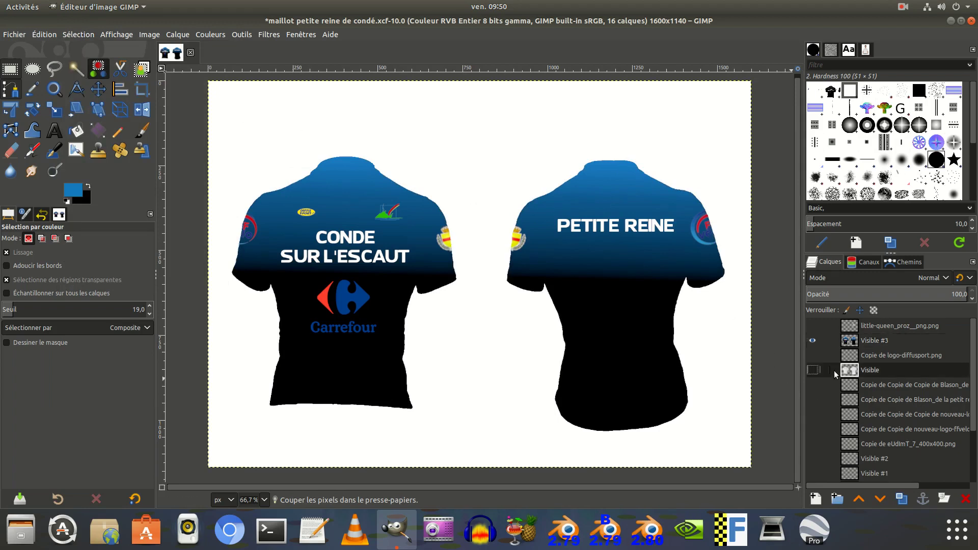
Step: Start a Bump Map filter on the Visible #3 layer with the Visible layer as its auxiliary input
left_click(834, 340)
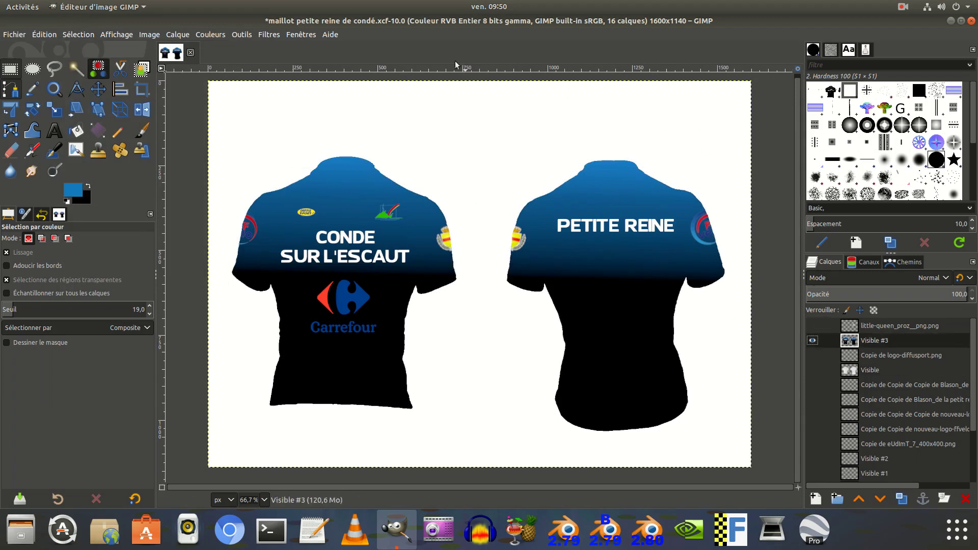
left_click(270, 35)
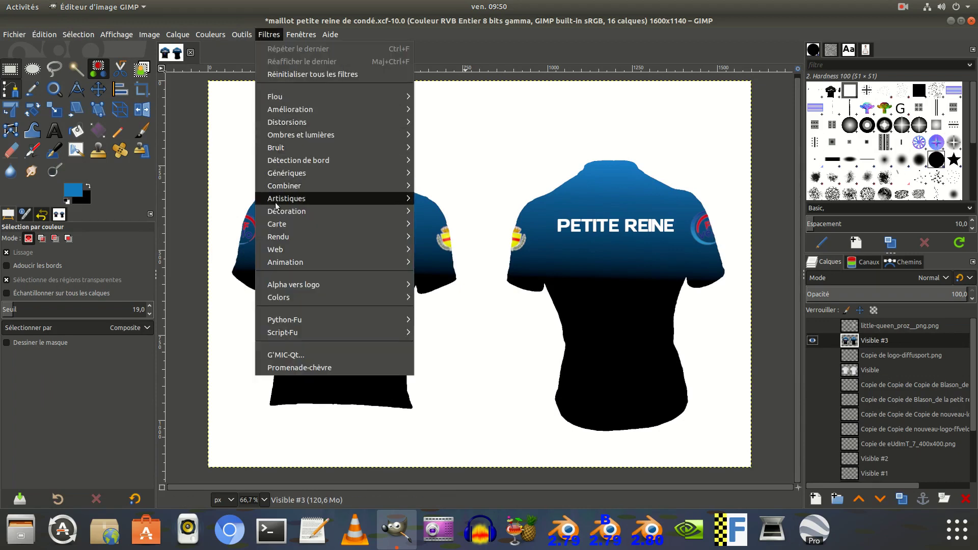
mouse_move(276, 225)
left_click(479, 223)
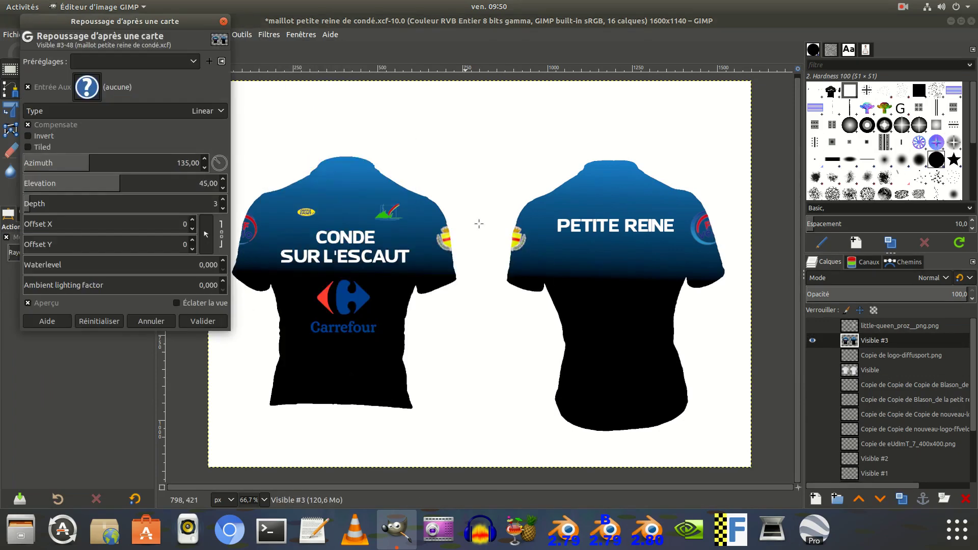
left_click(86, 90)
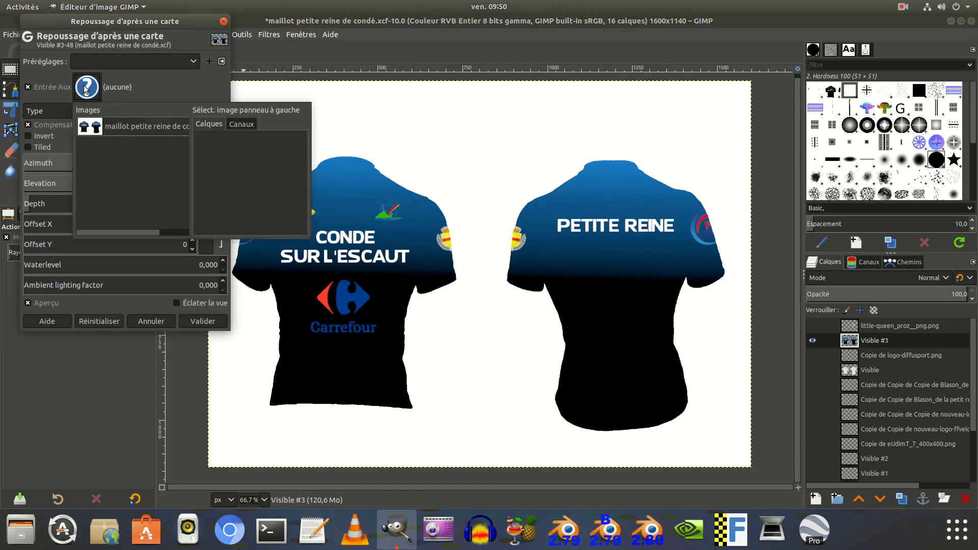
left_click(108, 126)
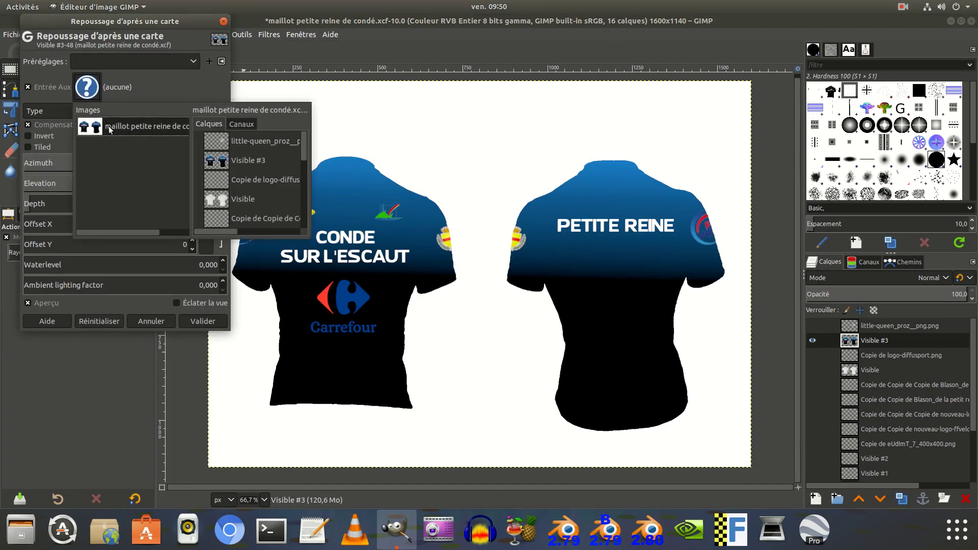
left_click(222, 202)
left_click(222, 202)
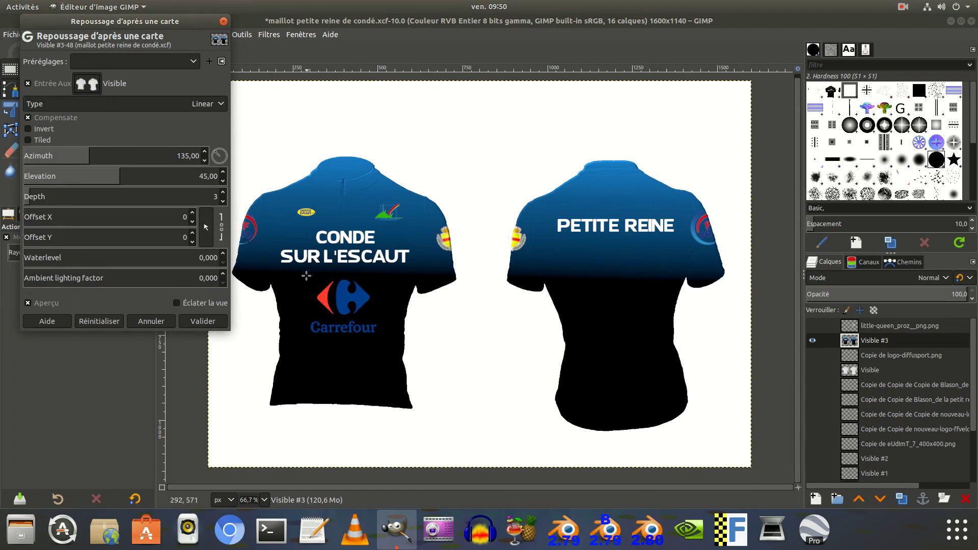
Step: Set the bump map's elevation to 17 and azimuth to 135, and apply the filter
left_click(186, 177)
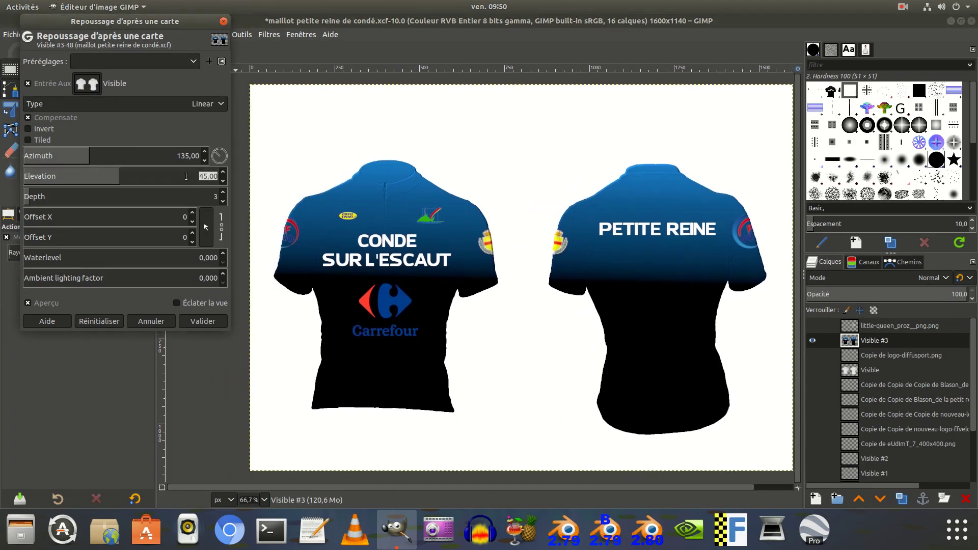
type("17")
left_click(167, 158)
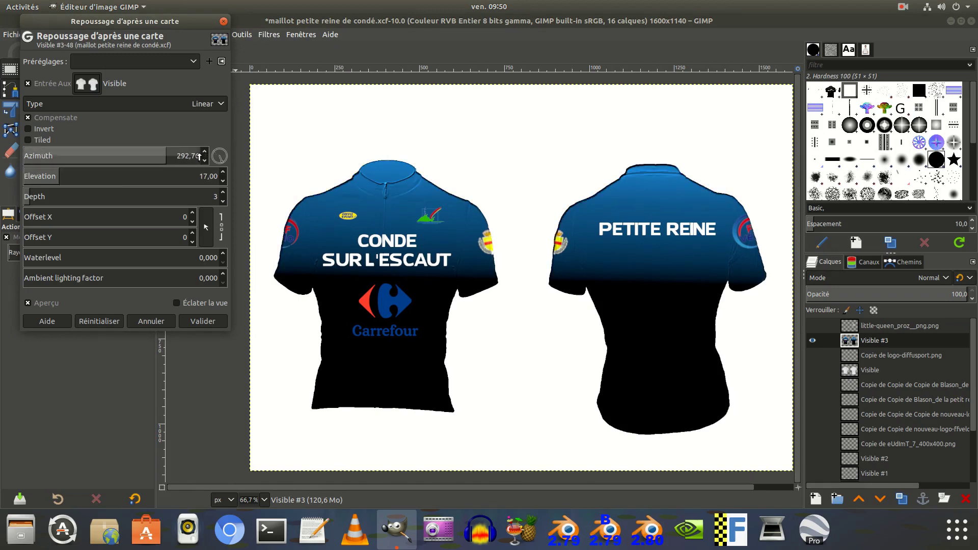
left_click_drag(200, 156, 165, 156)
type("1")
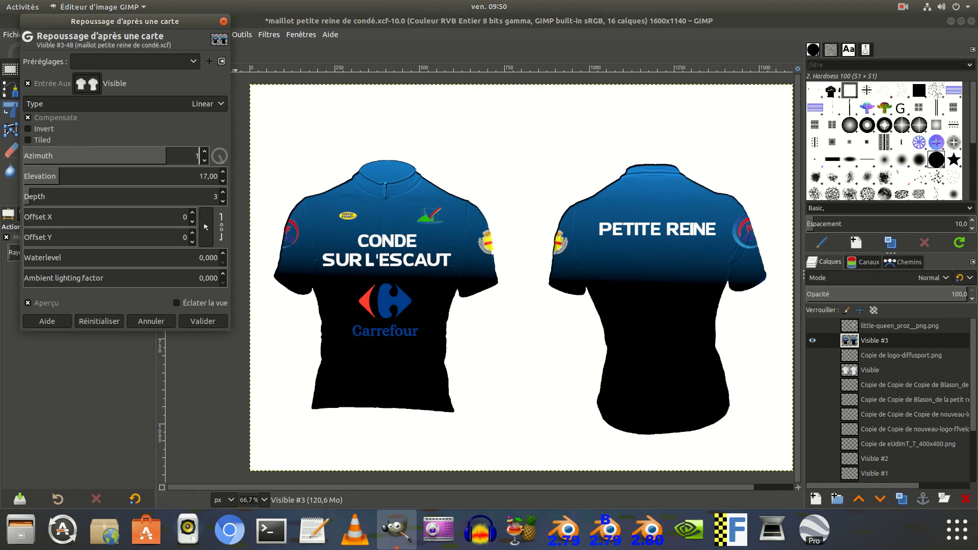
type("35")
key("Return")
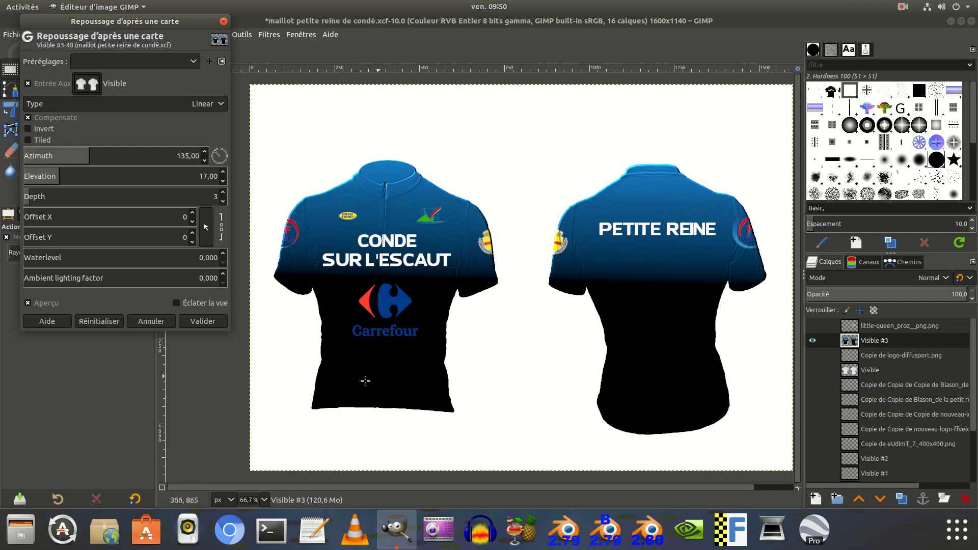
left_click(203, 322)
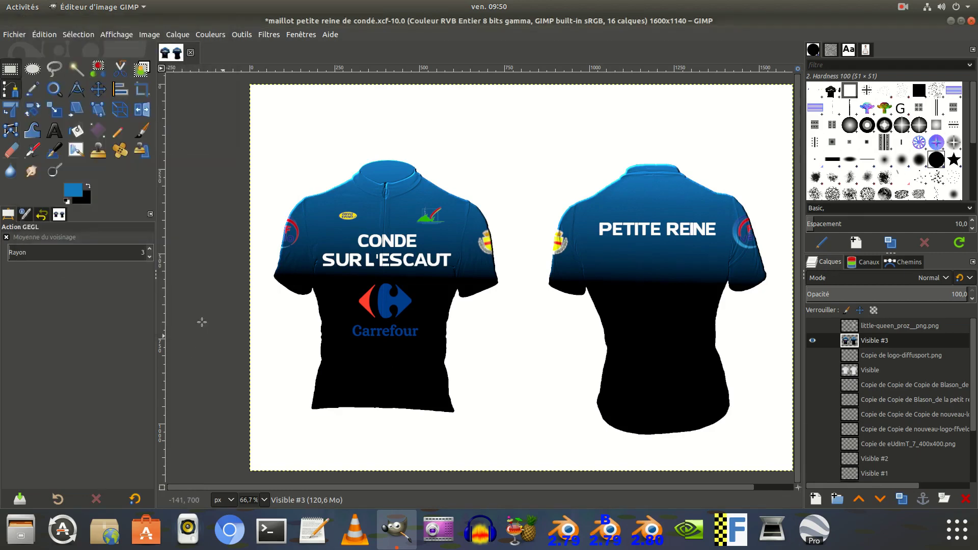
Step: Create a new layer from the visible content above the embossed Visible #3 layer
scroll(823, 461, "down", 3)
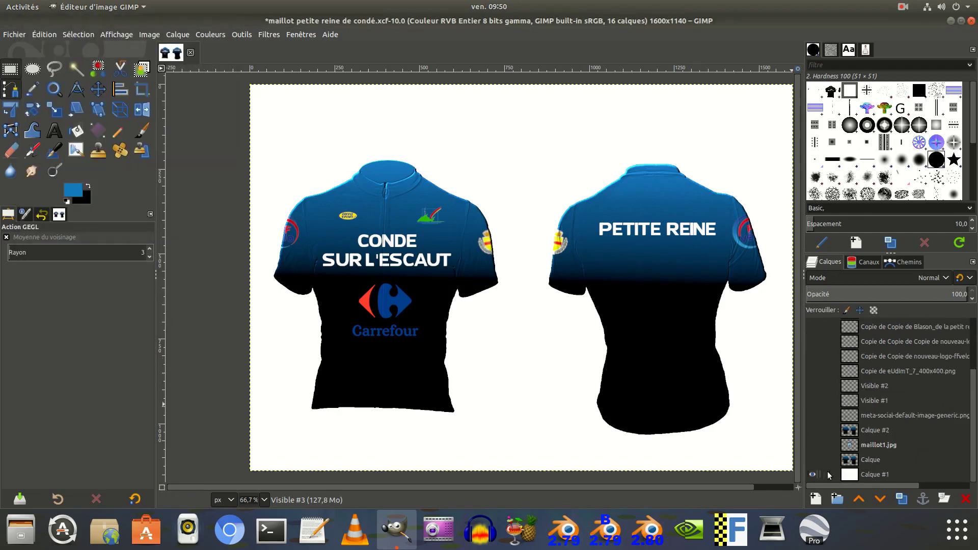
scroll(834, 474, "up", 1)
scroll(835, 474, "up", 3)
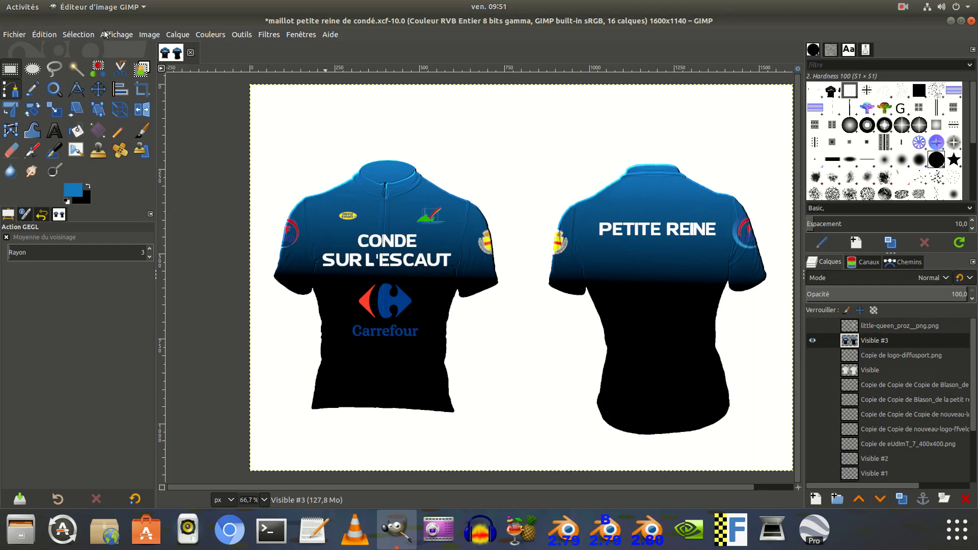
left_click(182, 35)
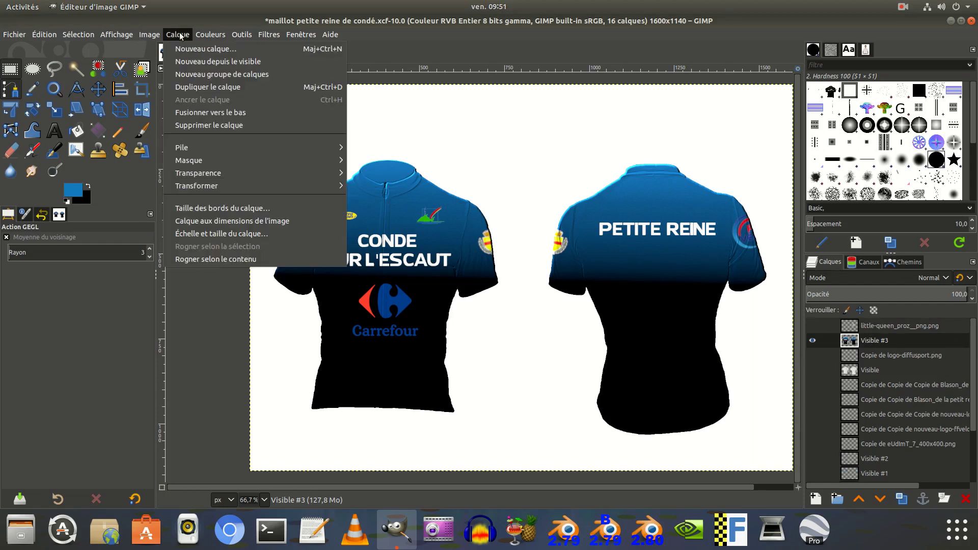
left_click(188, 62)
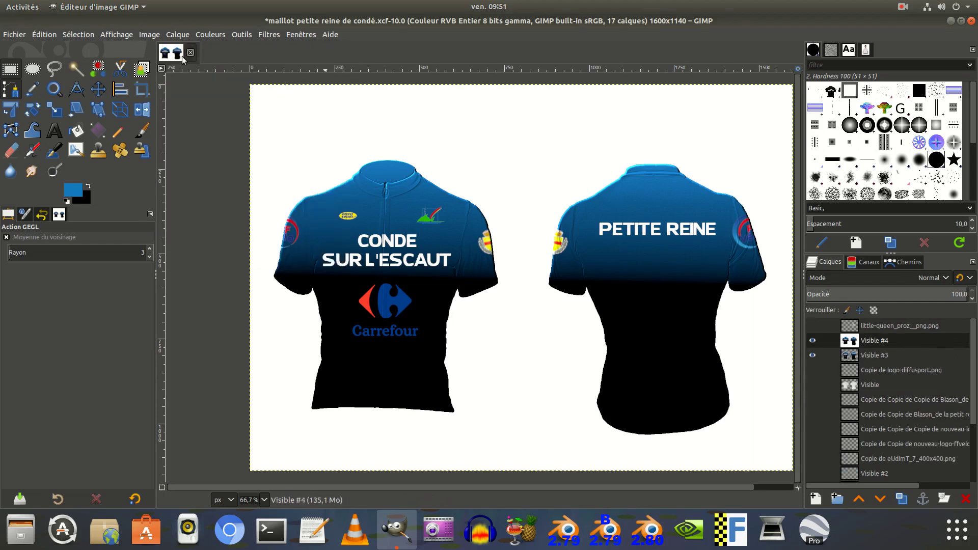
Step: Export the image as maillot petite reine de condé.png to the Bureau folder, accepting the PNG options
left_click(15, 35)
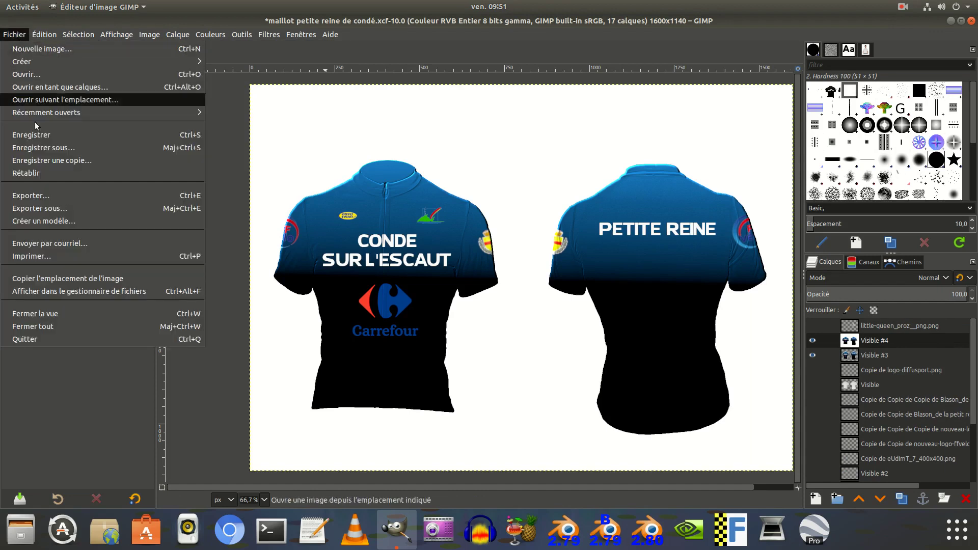
left_click(32, 208)
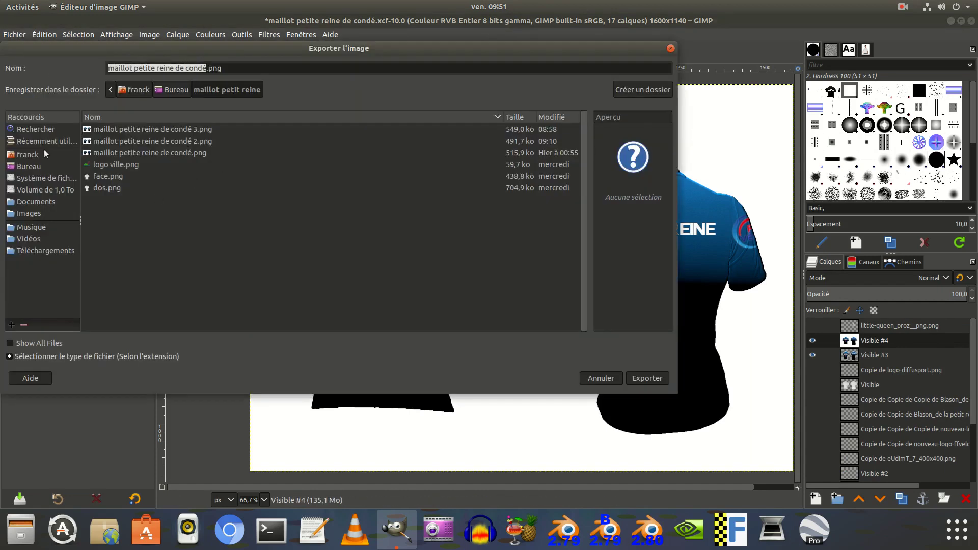
left_click(19, 168)
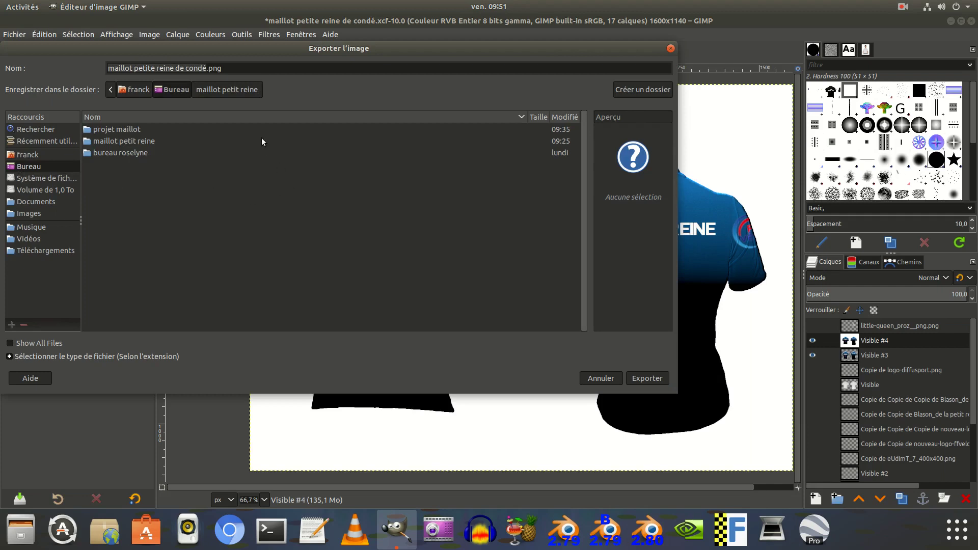
left_click(649, 378)
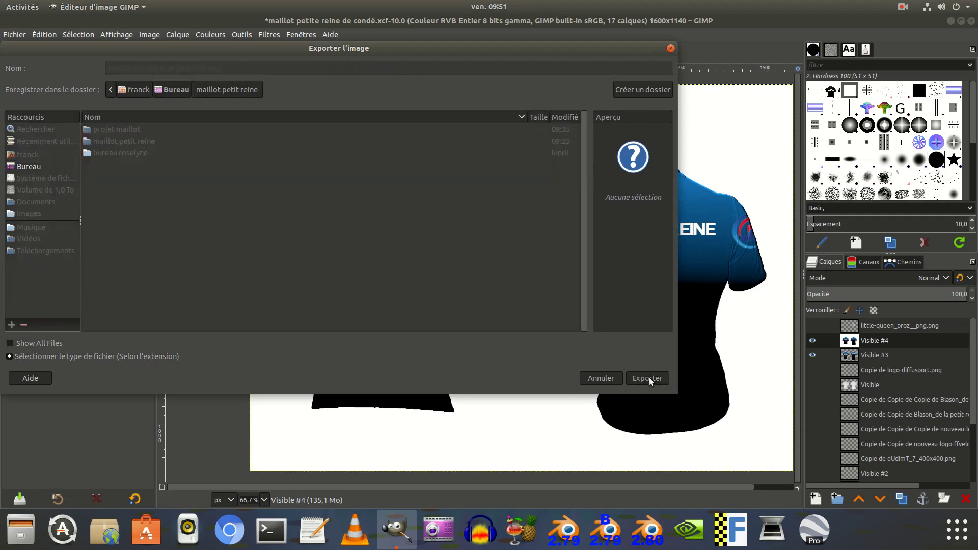
left_click(442, 296)
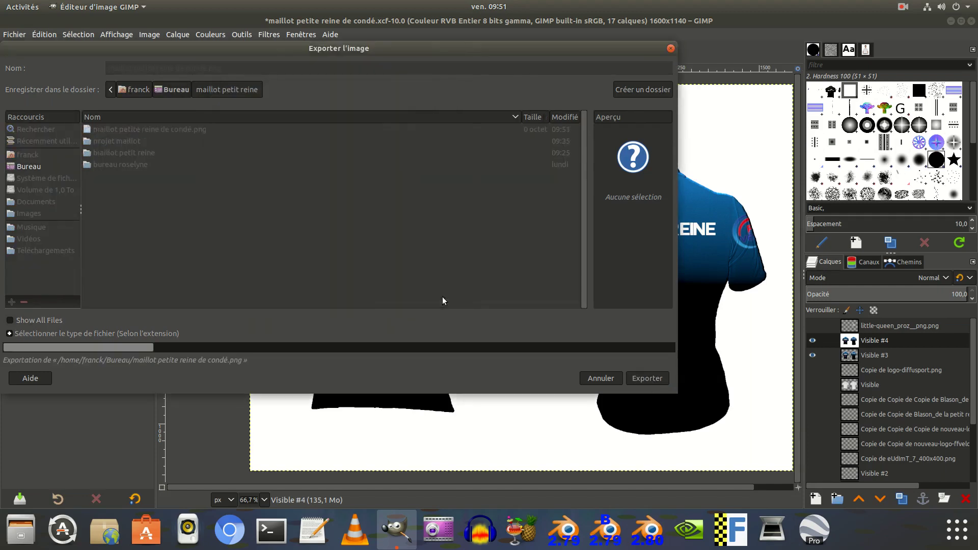
Step: Minimize the editor and open the exported maillot petite reine de condé.png full screen in the image viewer
left_click(950, 22)
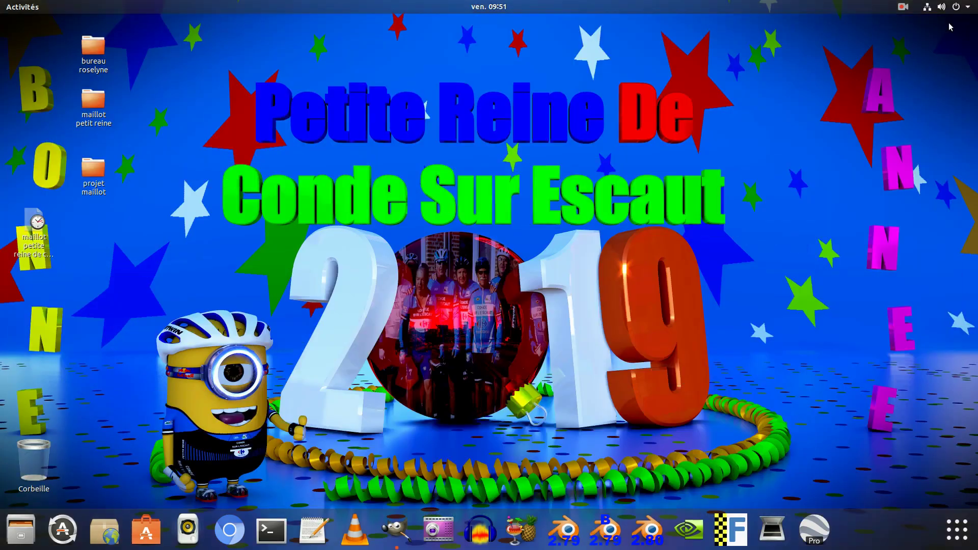
double_click(36, 232)
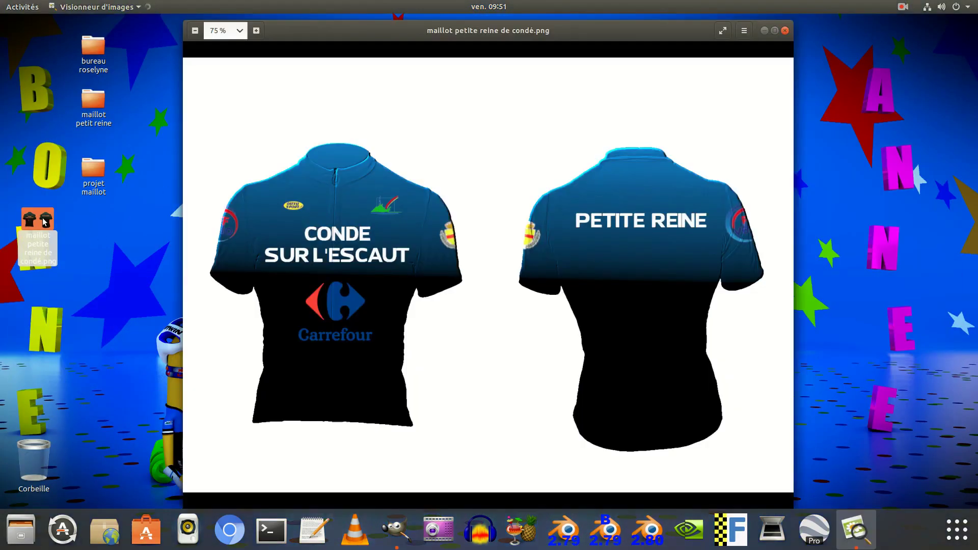
double_click(724, 28)
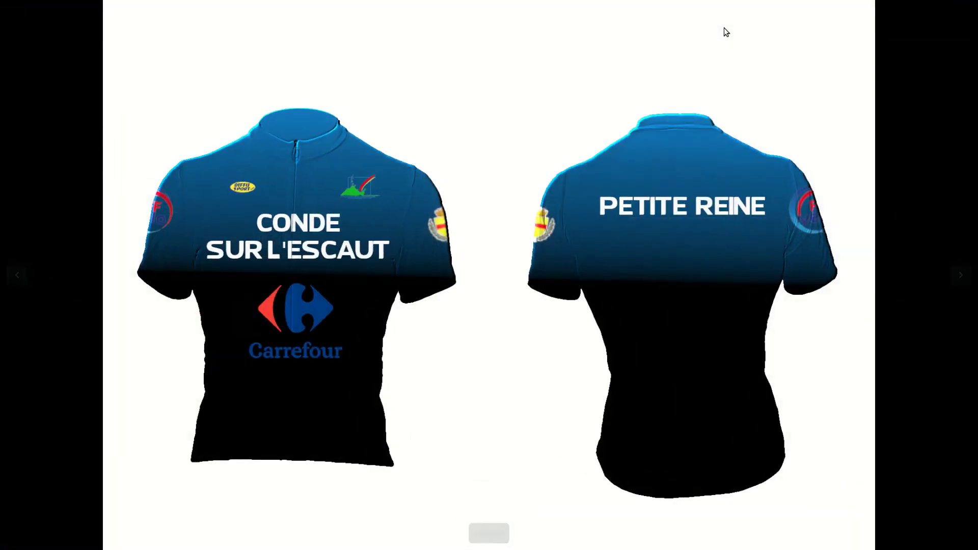